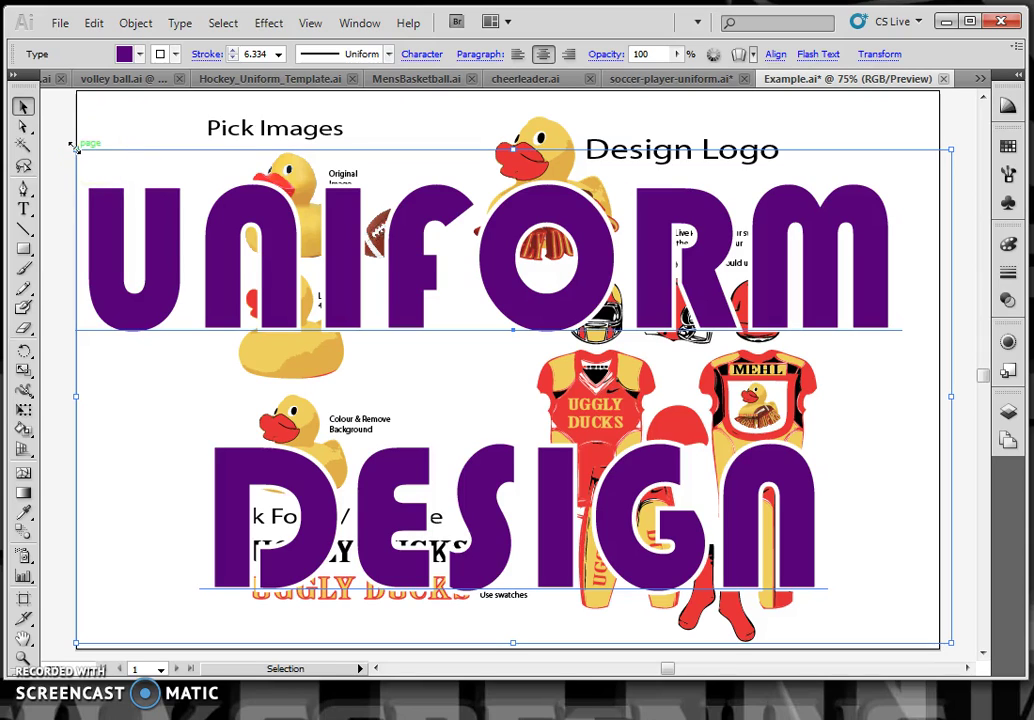
- Scale the UNIFORM DESIGN title down into a small block in the page's bottom-right corner
{"action": "left_click_drag", "start_coordinate": [73, 147], "coordinate": [770, 497]}
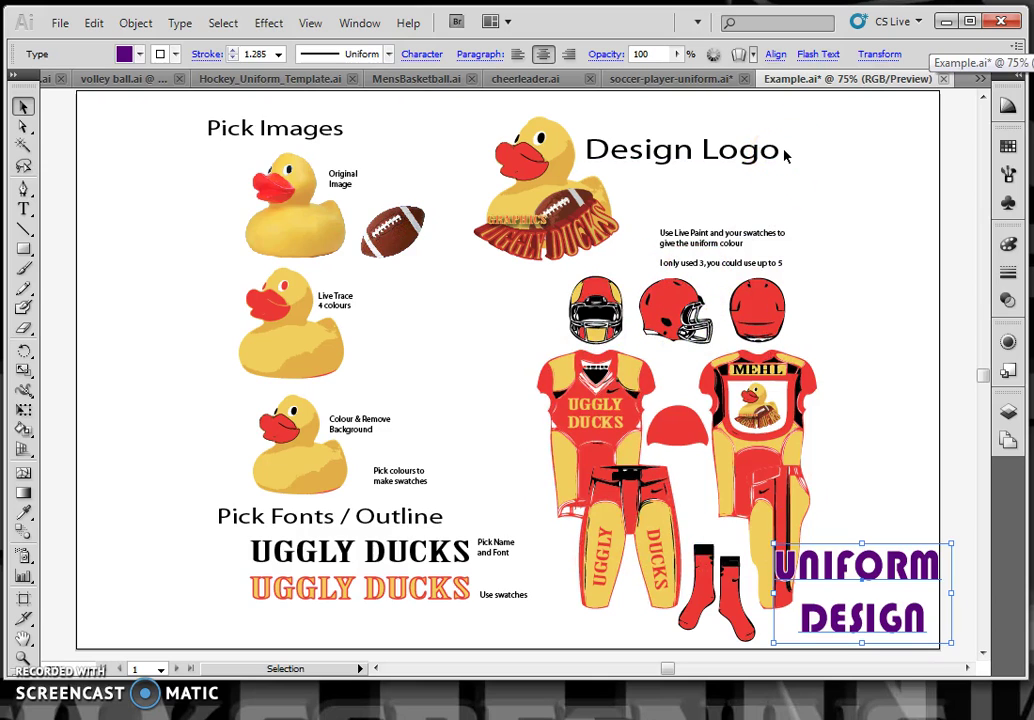
- Minimize Illustrator and browse to Graphics > TEMPLATES > Uniforms in Windows Explorer
{"action": "left_click", "coordinate": [945, 21]}
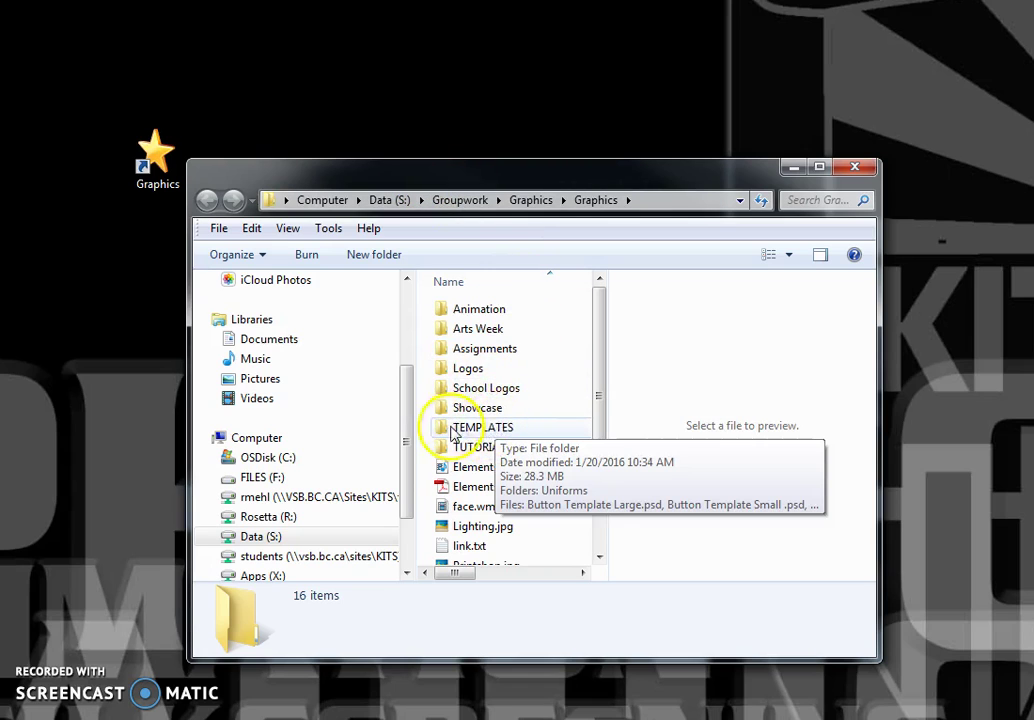
{"action": "double_click", "coordinate": [496, 428]}
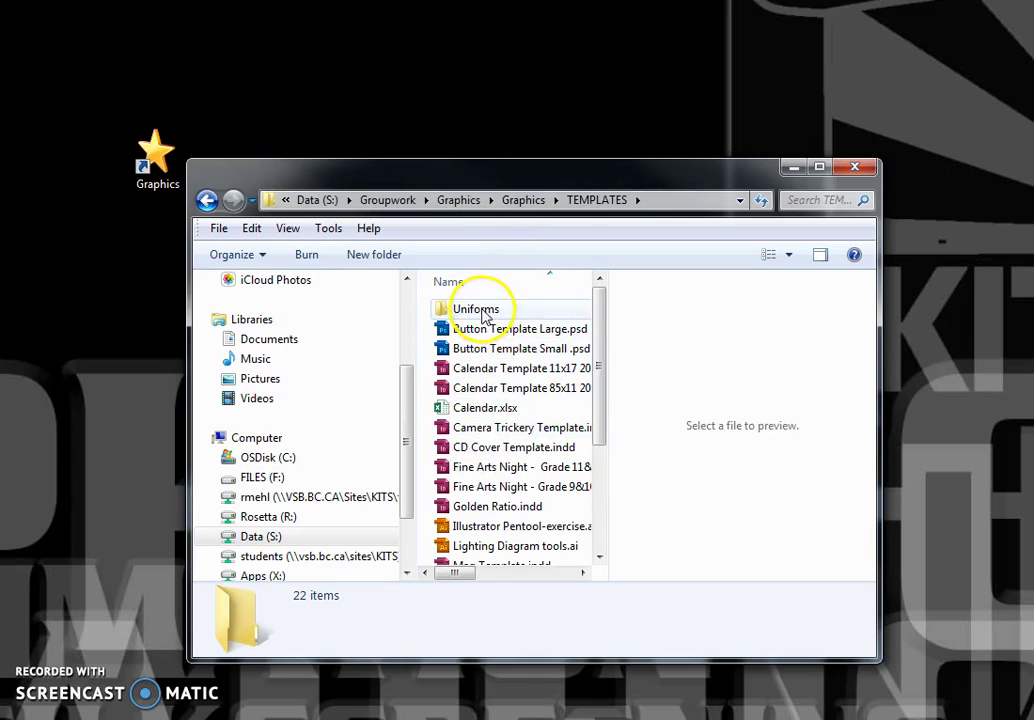
{"action": "double_click", "coordinate": [478, 311]}
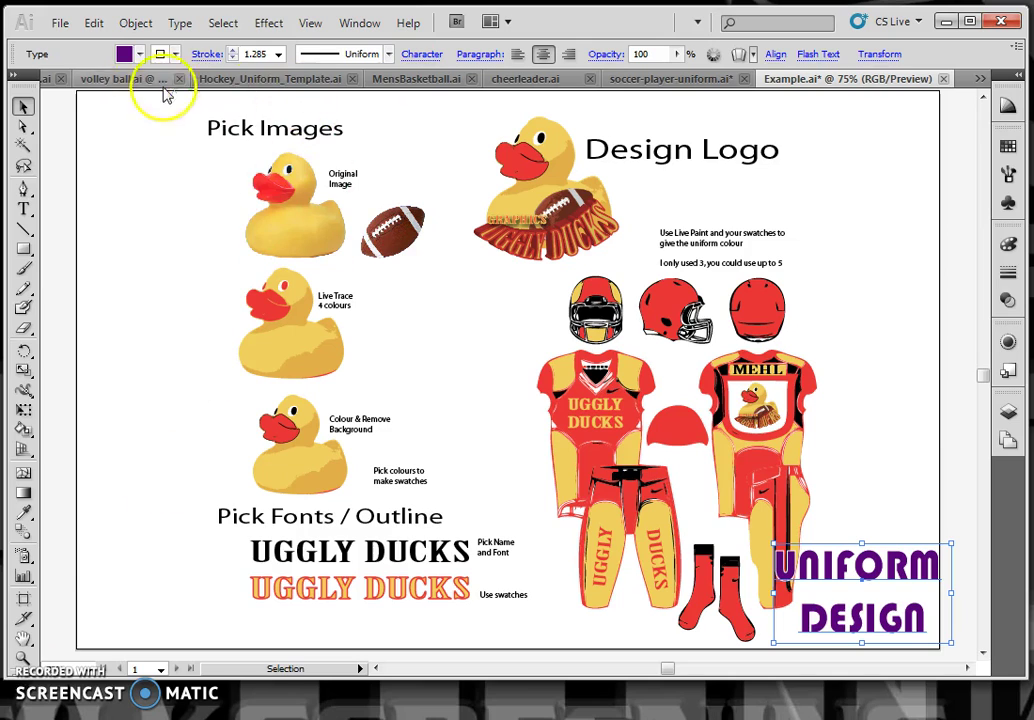
- View the volley ball, Baseball, Hockey, MensBasketball and cheerleader templates, ending on soccer-player-uniform.ai
{"action": "left_click", "coordinate": [114, 82]}
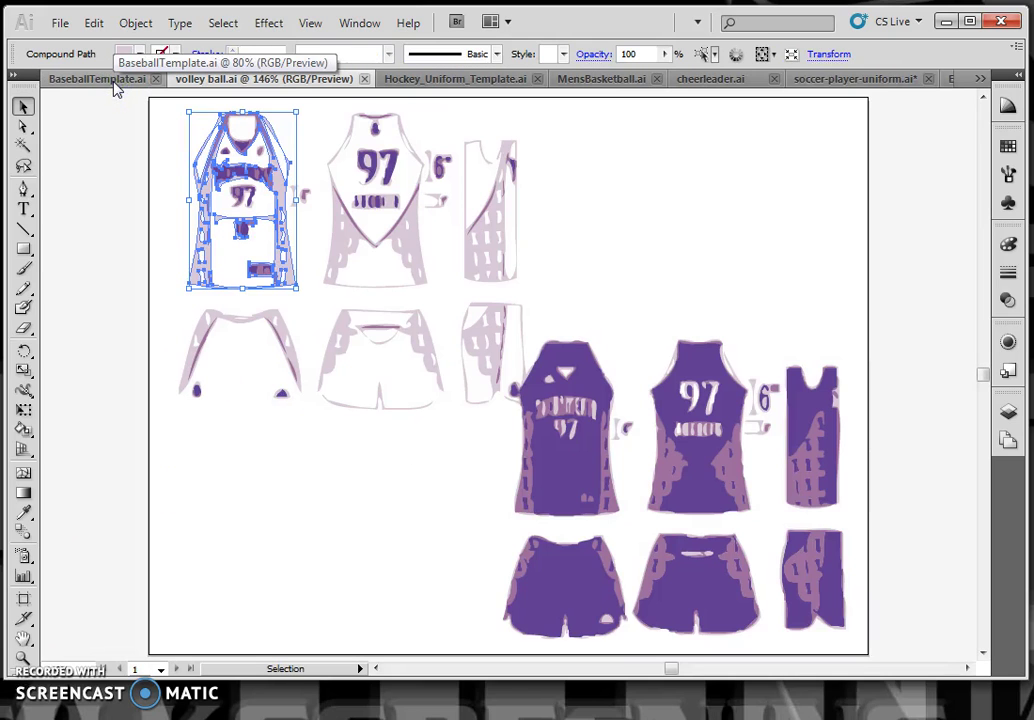
{"action": "left_click", "coordinate": [108, 80]}
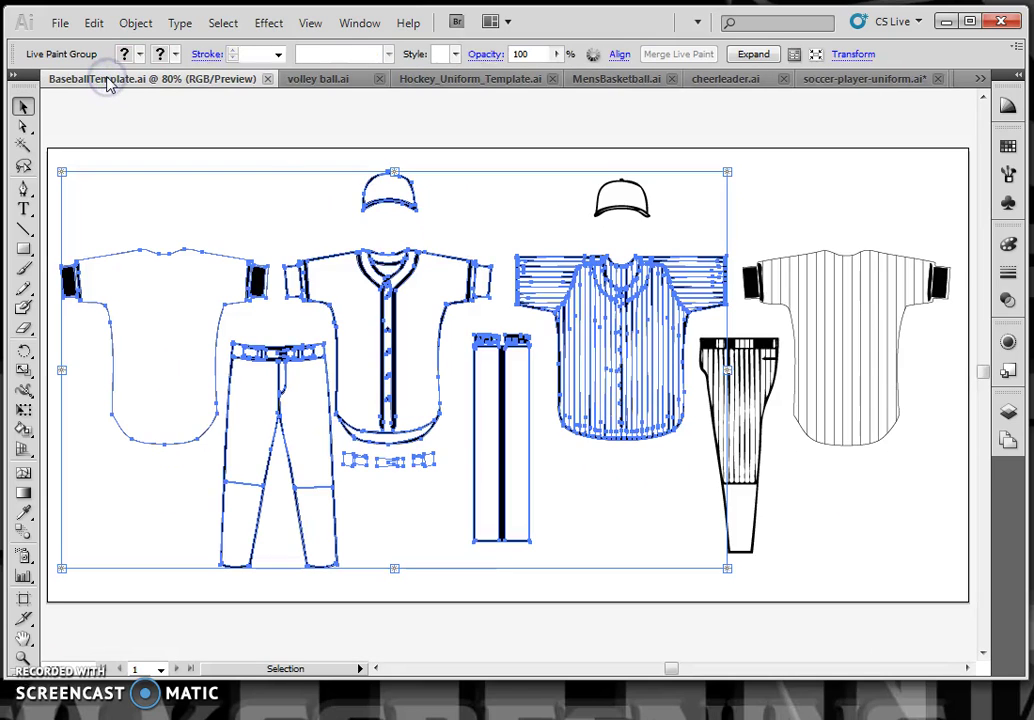
{"action": "left_click", "coordinate": [417, 82]}
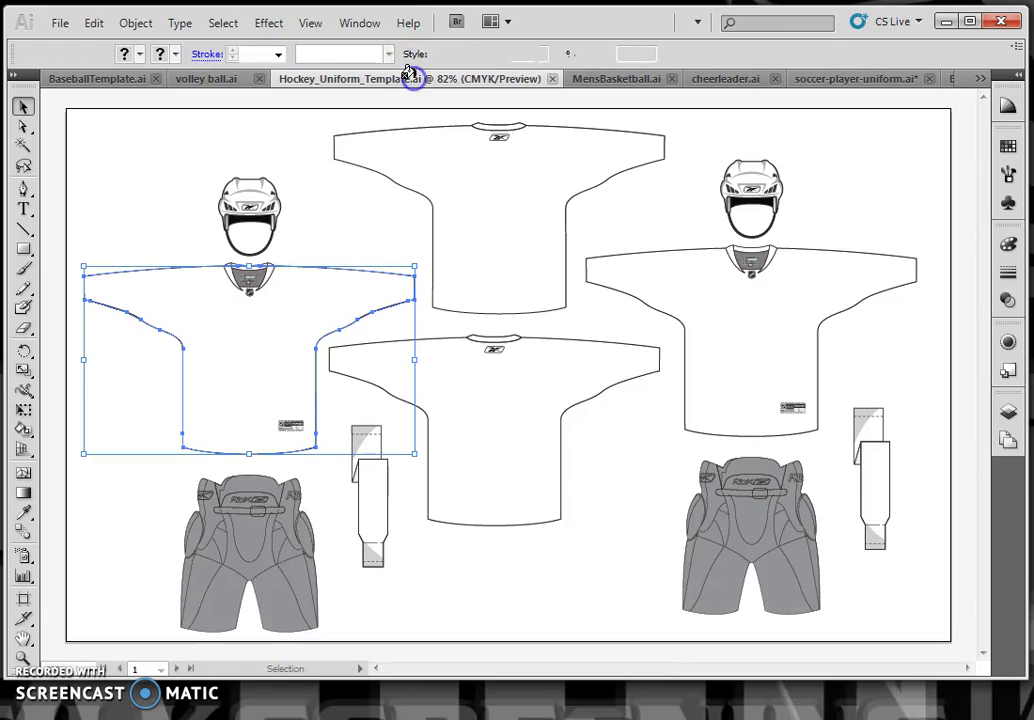
{"action": "left_click", "coordinate": [600, 84]}
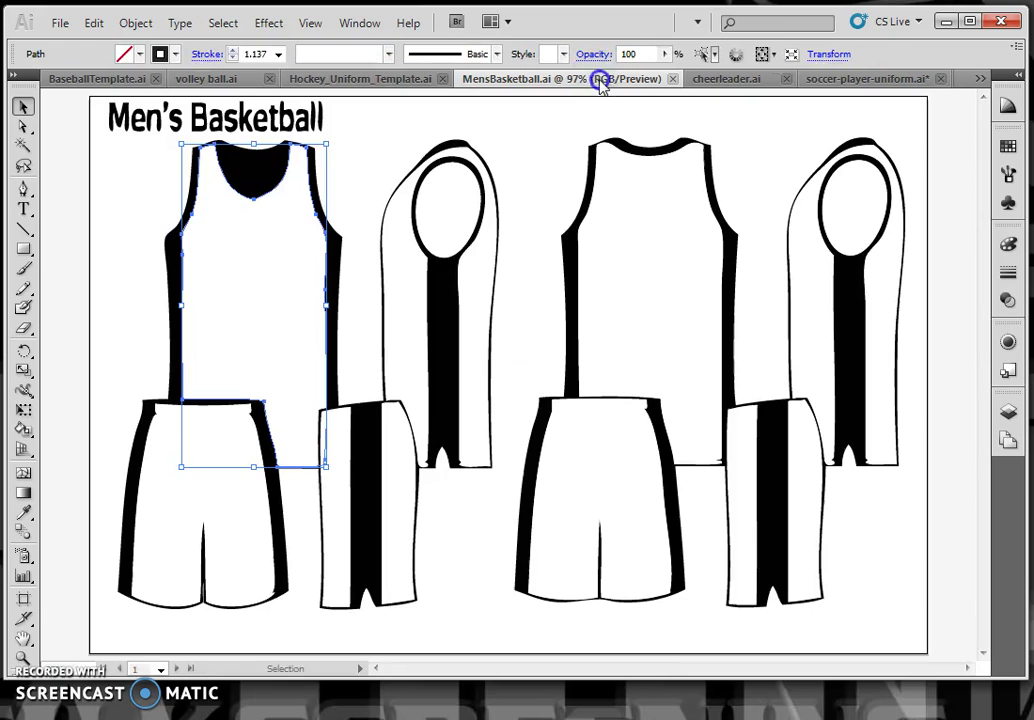
{"action": "left_click", "coordinate": [708, 84]}
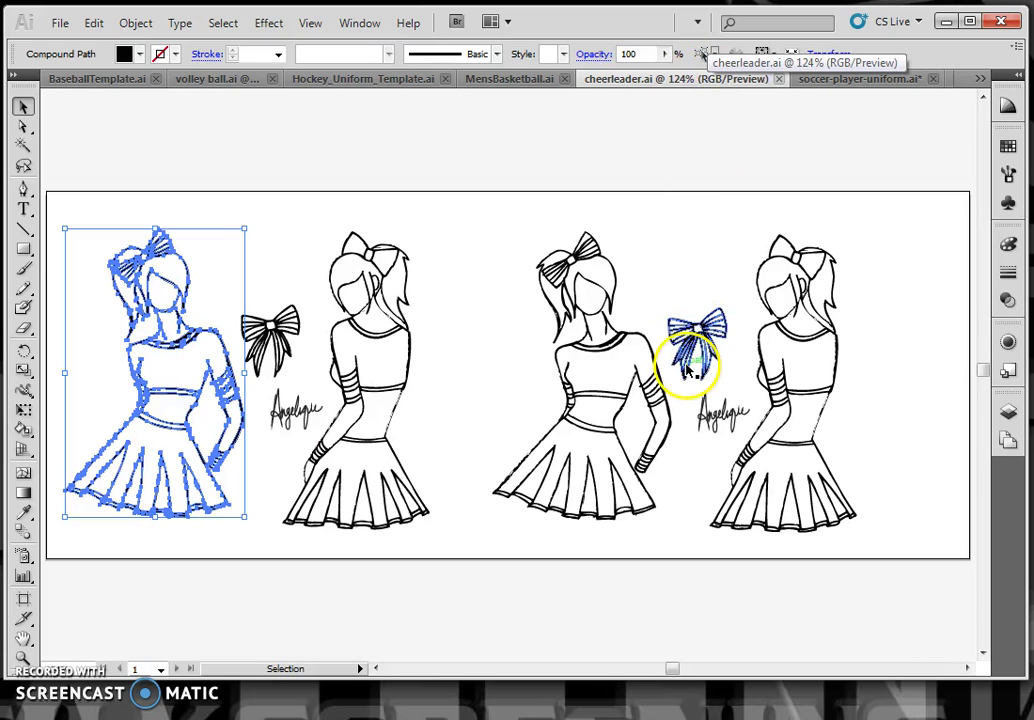
{"action": "left_click", "coordinate": [817, 80]}
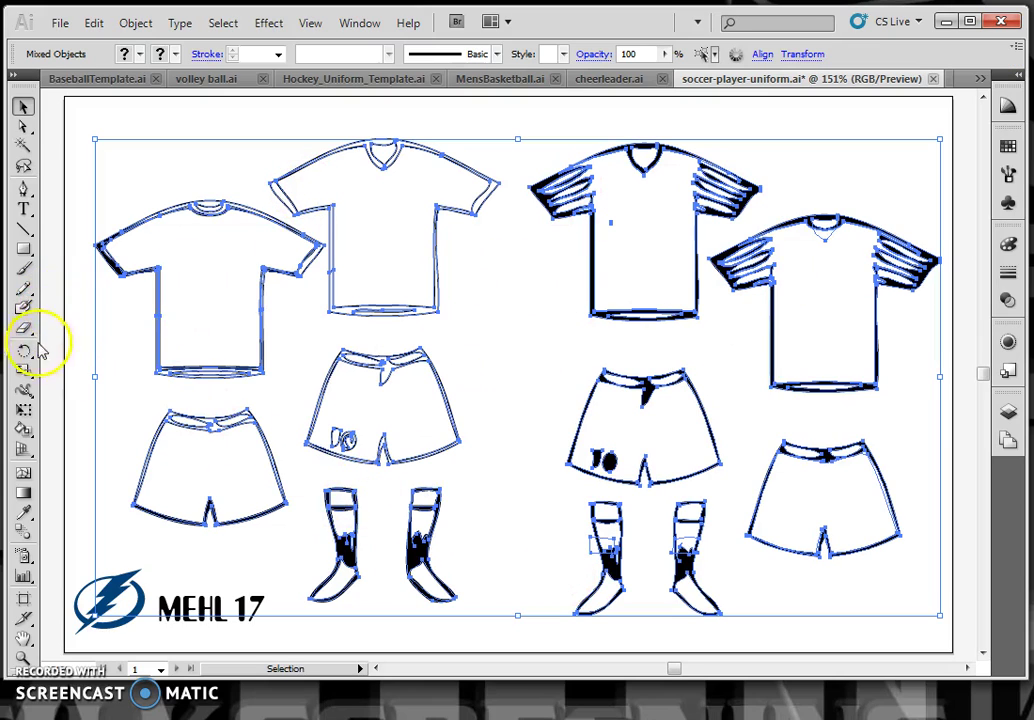
- Turn the uniform artwork into a Live Paint group and pick a CMYK purple fill
{"action": "left_click", "coordinate": [24, 428]}
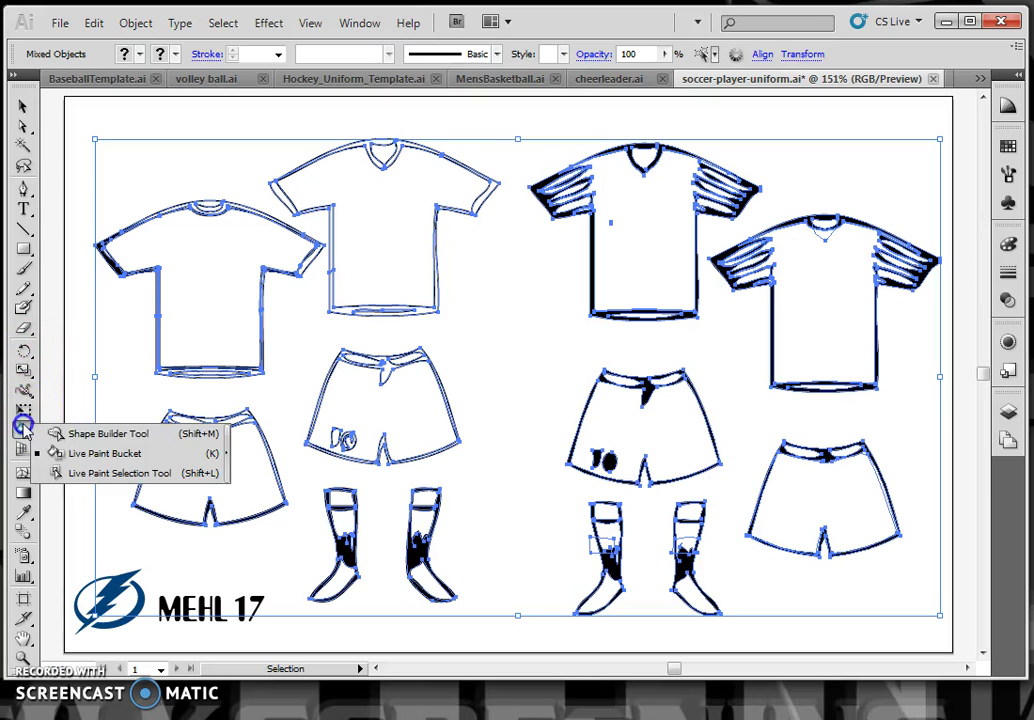
{"action": "left_click_drag", "start_coordinate": [92, 432], "coordinate": [108, 456]}
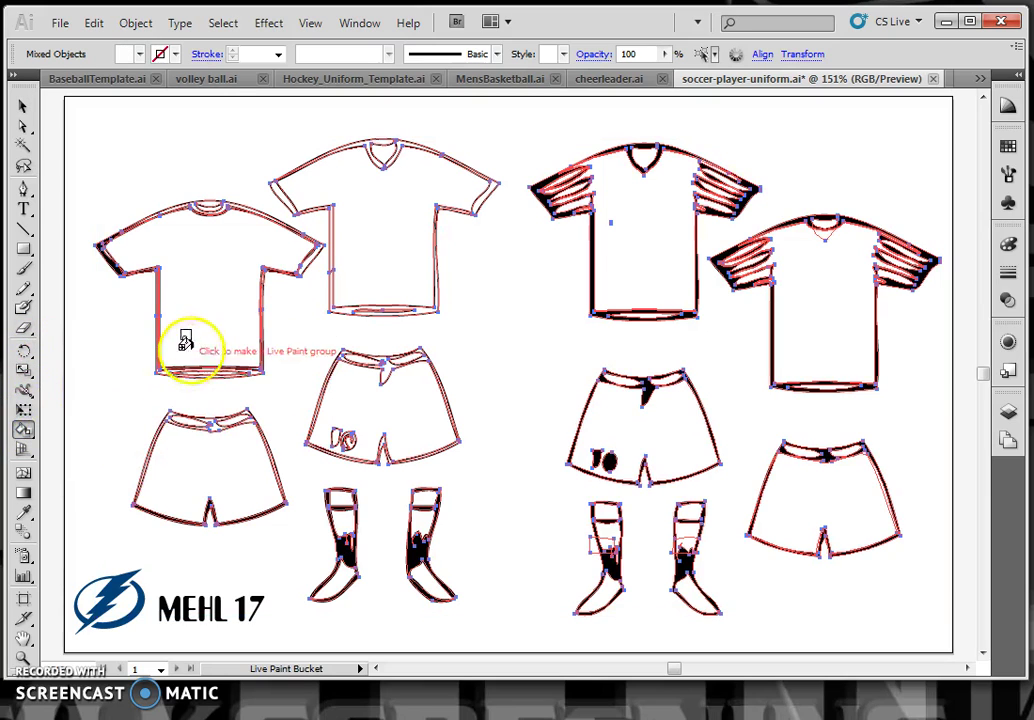
{"action": "left_click", "coordinate": [208, 295]}
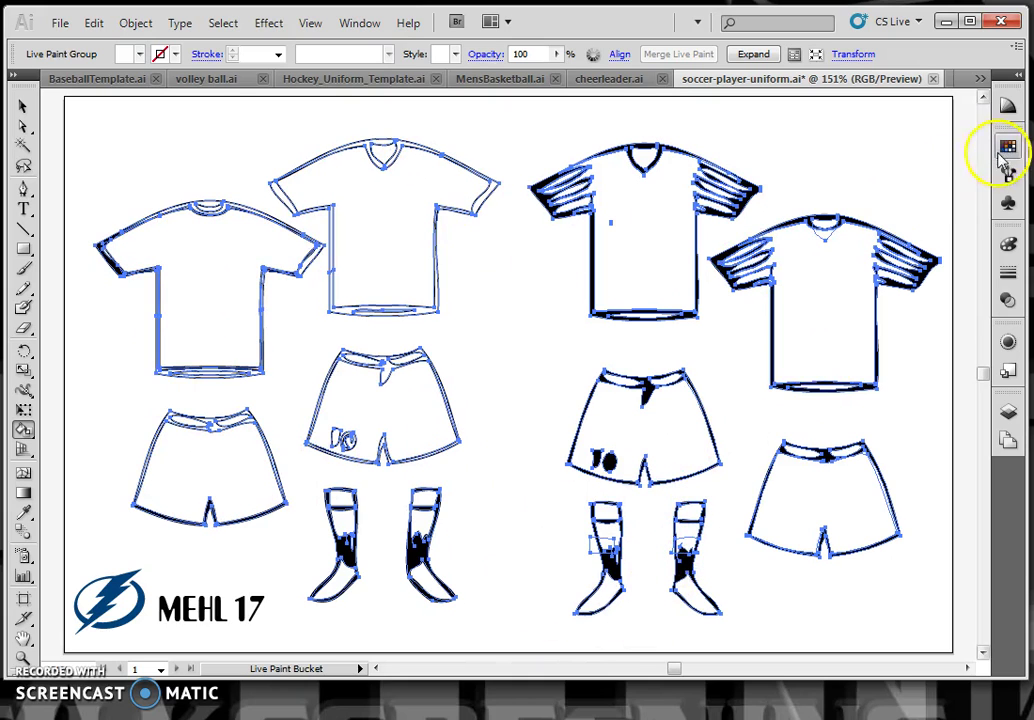
{"action": "left_click", "coordinate": [1008, 244]}
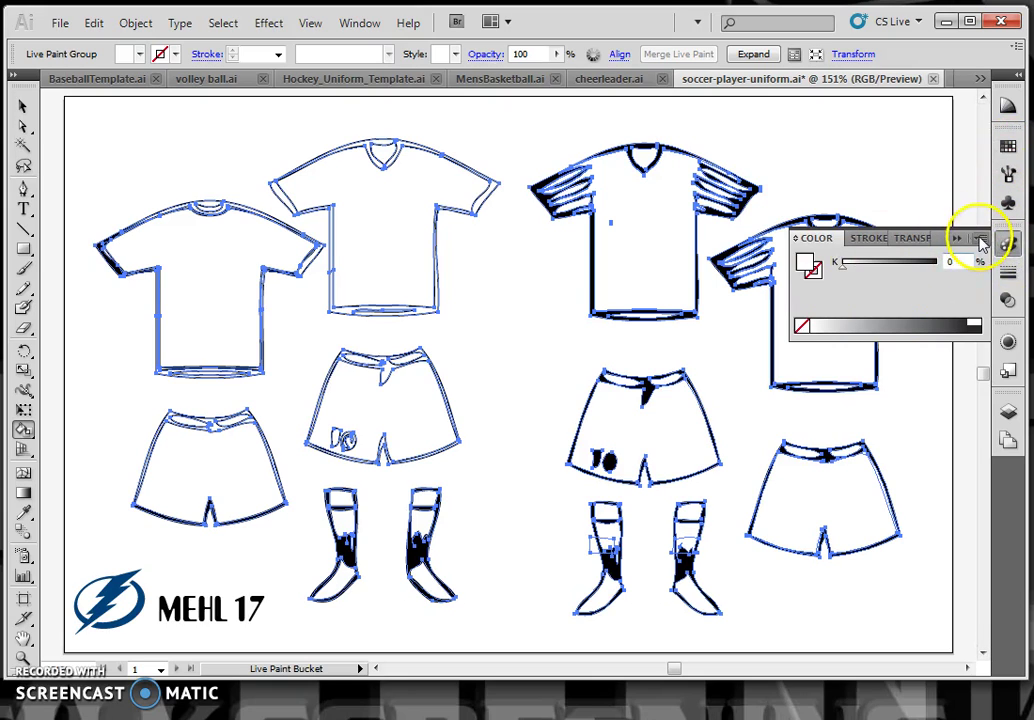
{"action": "left_click", "coordinate": [980, 240]}
{"action": "left_click", "coordinate": [1024, 337]}
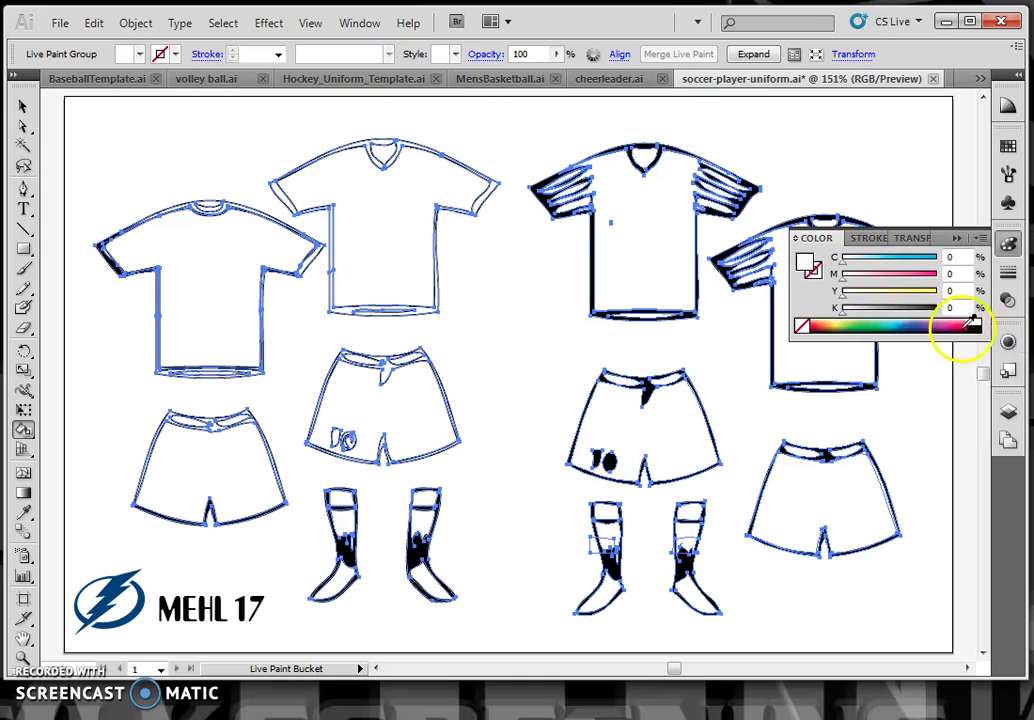
{"action": "left_click", "coordinate": [935, 322]}
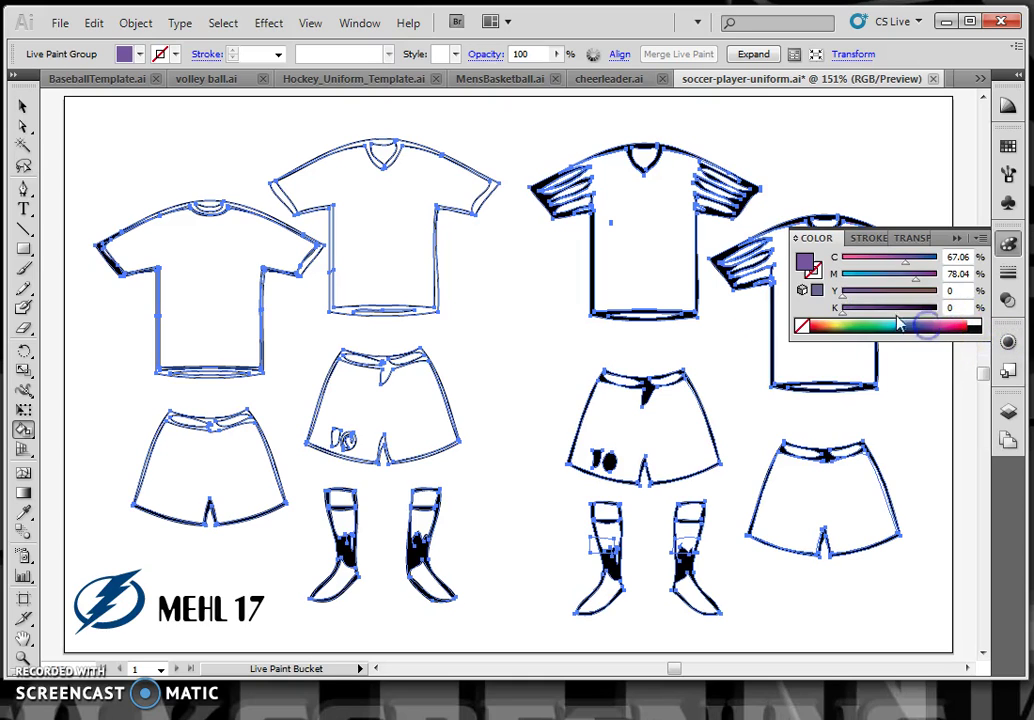
- Paint the left shirt, left shorts, a sleeve, a waistband, sock tops and sock feet purple
{"action": "left_click", "coordinate": [220, 270]}
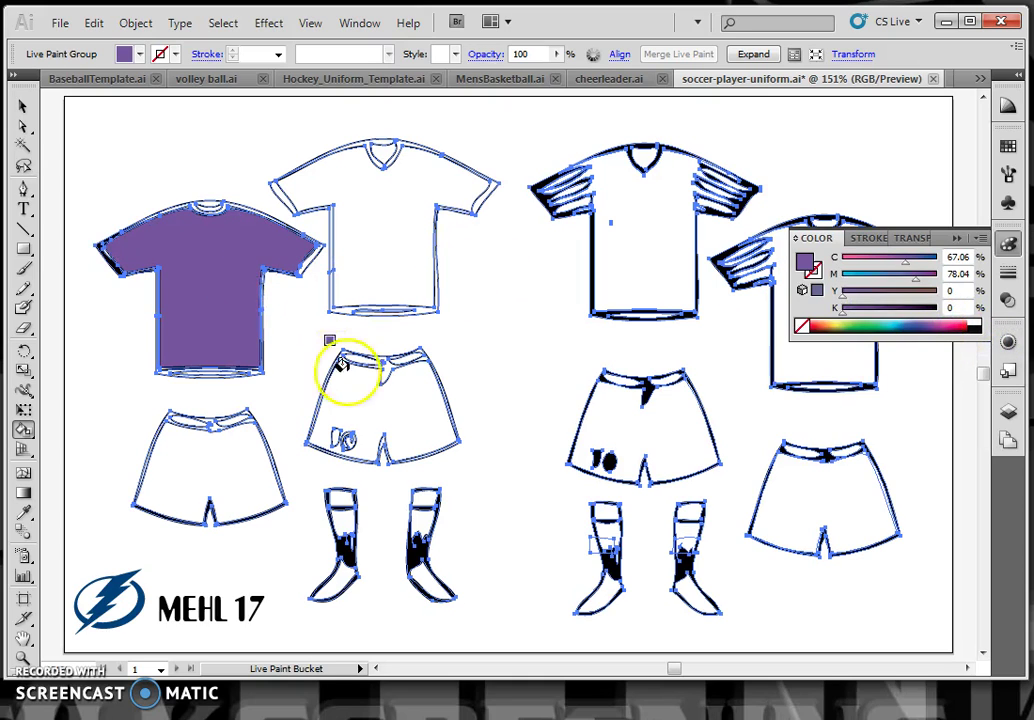
{"action": "left_click", "coordinate": [244, 432]}
{"action": "left_click", "coordinate": [362, 355]}
{"action": "left_click", "coordinate": [480, 192]}
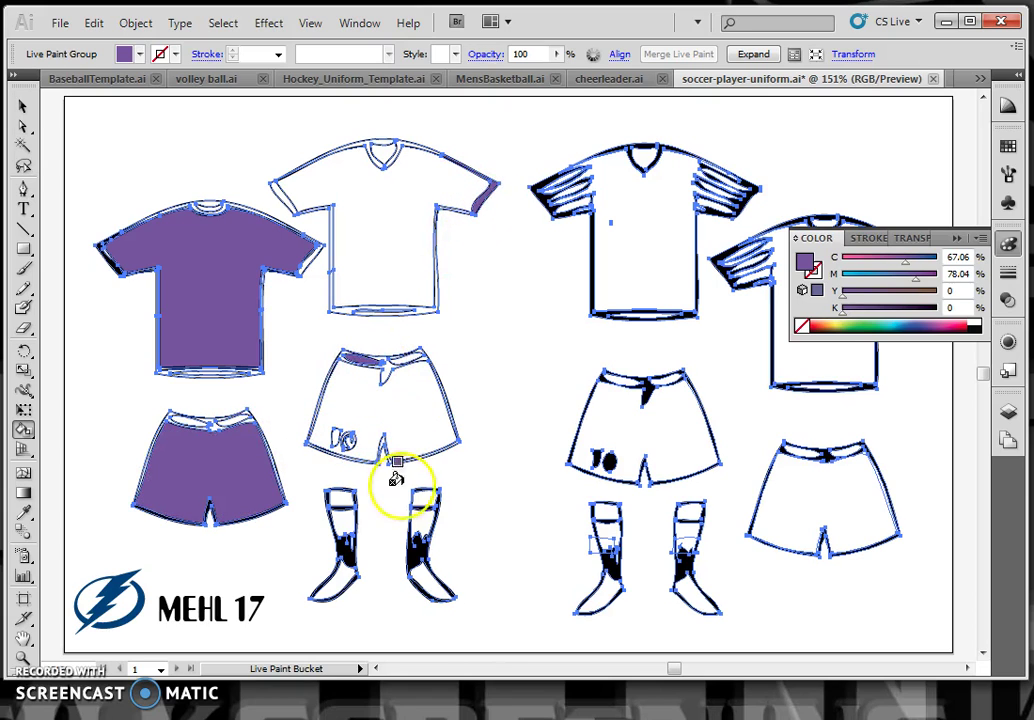
{"action": "left_click", "coordinate": [426, 494]}
{"action": "left_click", "coordinate": [340, 494]}
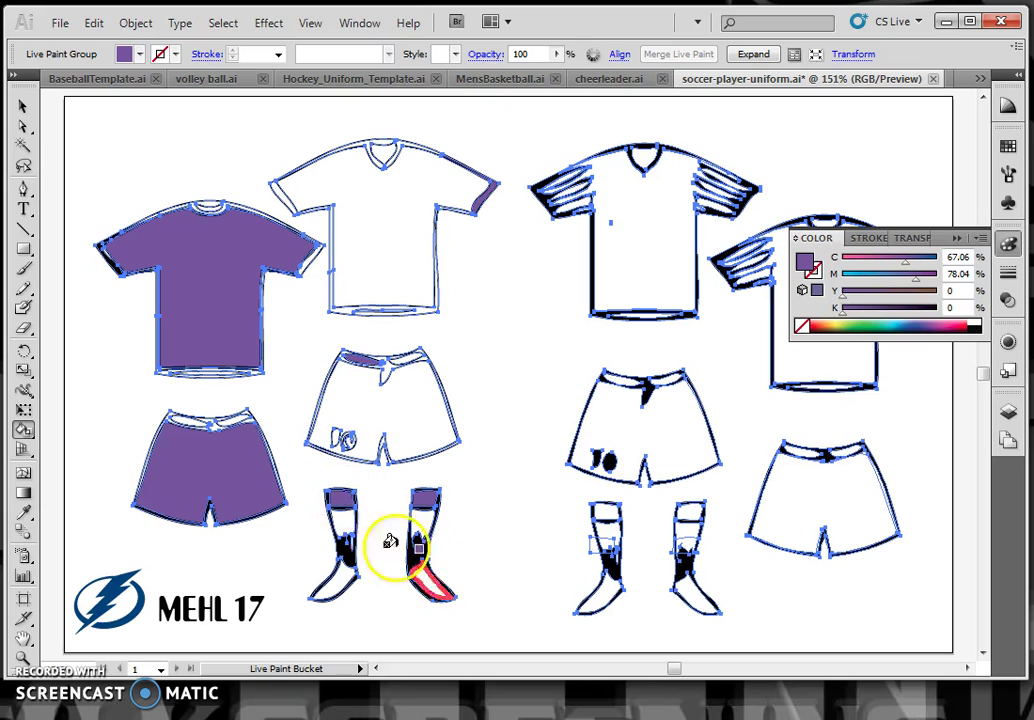
{"action": "left_click", "coordinate": [338, 578]}
{"action": "left_click", "coordinate": [421, 572]}
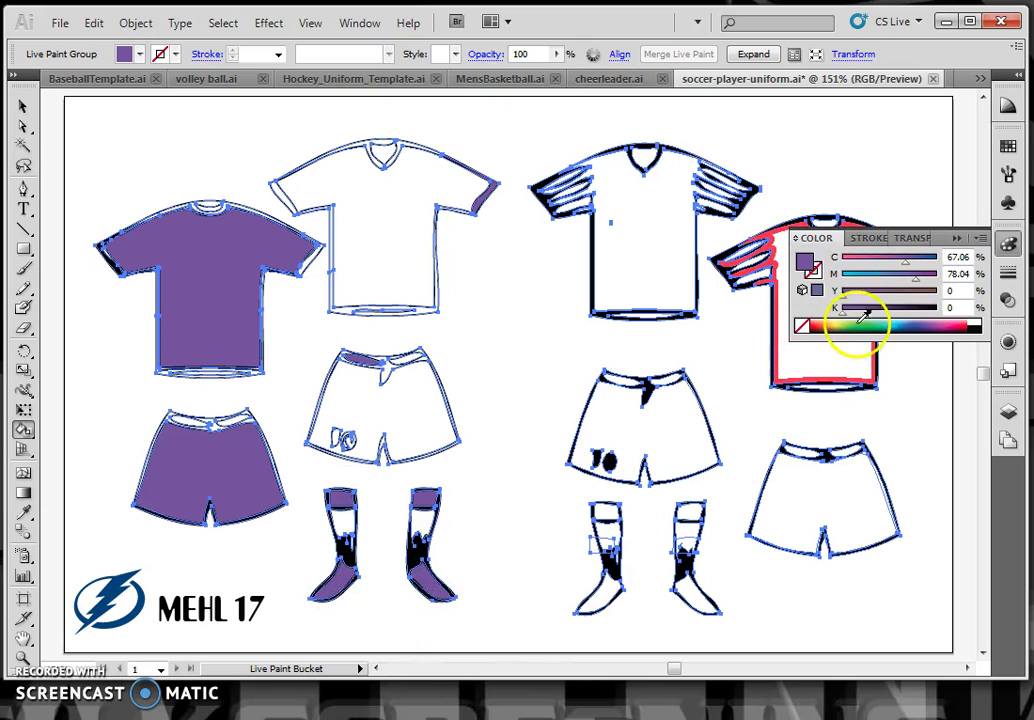
- Pick green and paint the middle shirt and shorts, plus the purple kit's waistband, sock tops, collar and hem
{"action": "left_click", "coordinate": [885, 322]}
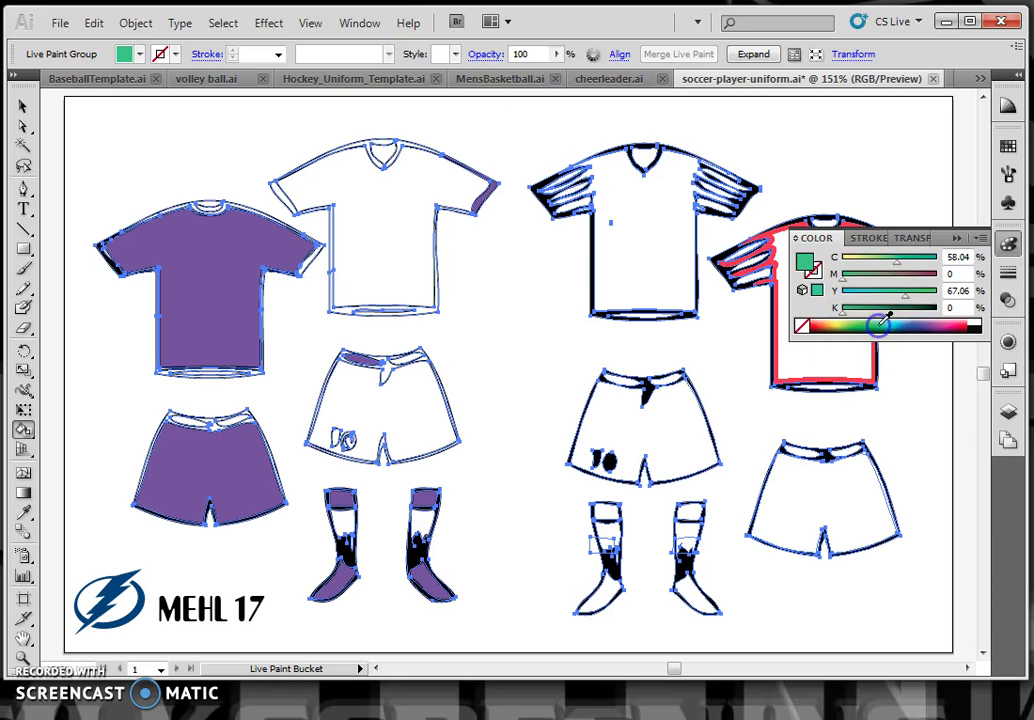
{"action": "left_click", "coordinate": [369, 231]}
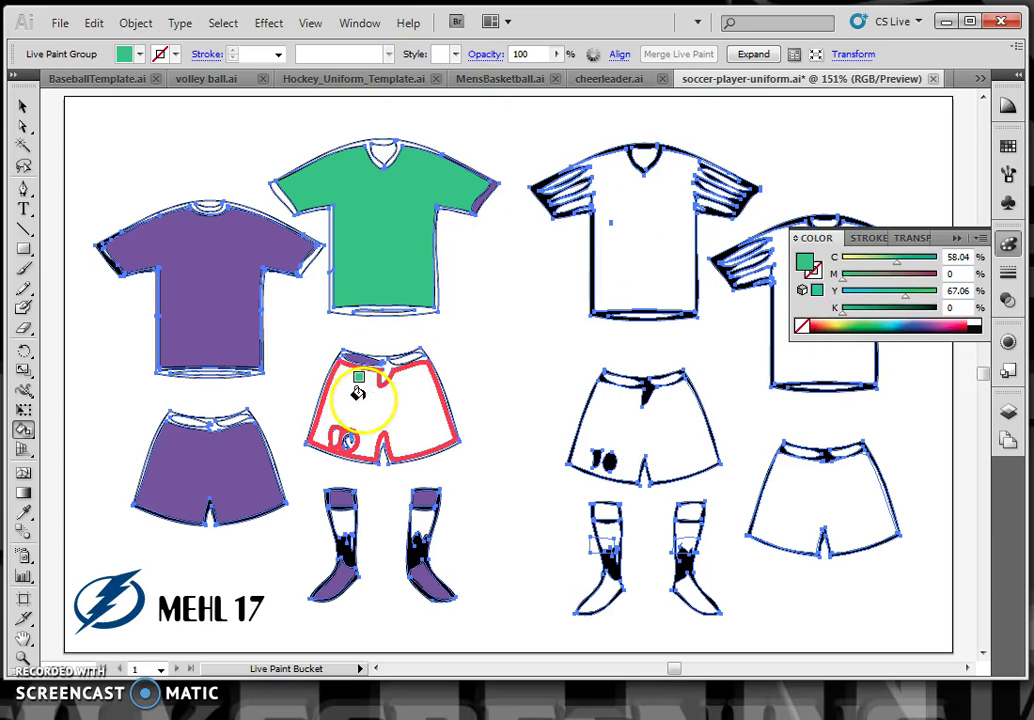
{"action": "left_click", "coordinate": [365, 392]}
{"action": "left_click", "coordinate": [205, 418]}
{"action": "left_click", "coordinate": [330, 515]}
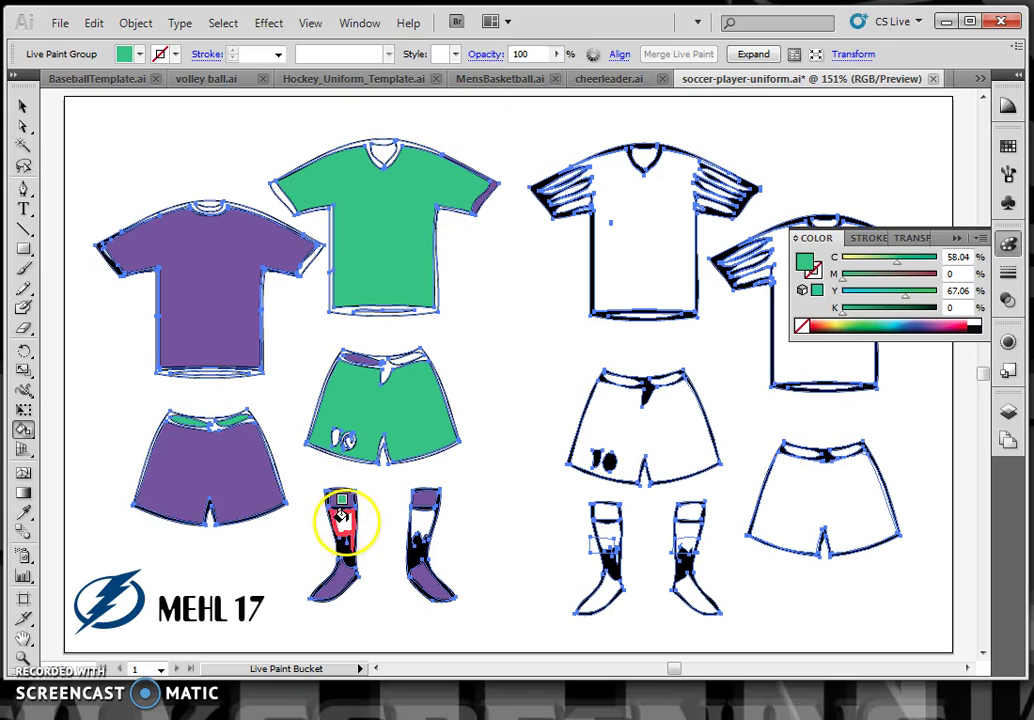
{"action": "left_click", "coordinate": [413, 520]}
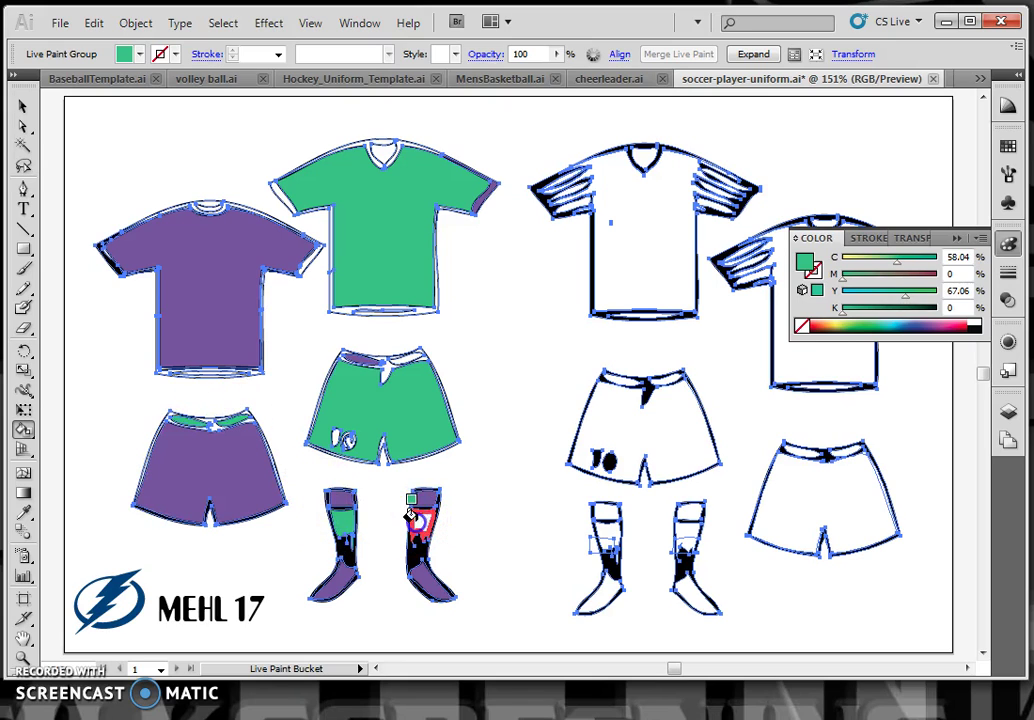
{"action": "left_click", "coordinate": [228, 202]}
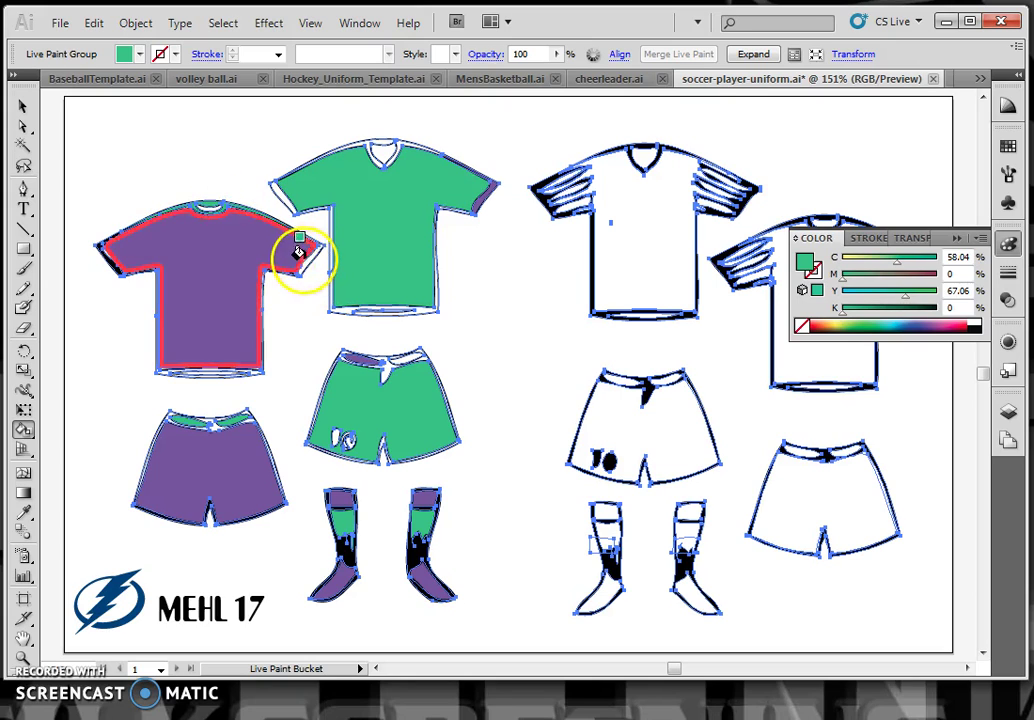
{"action": "left_click", "coordinate": [220, 350]}
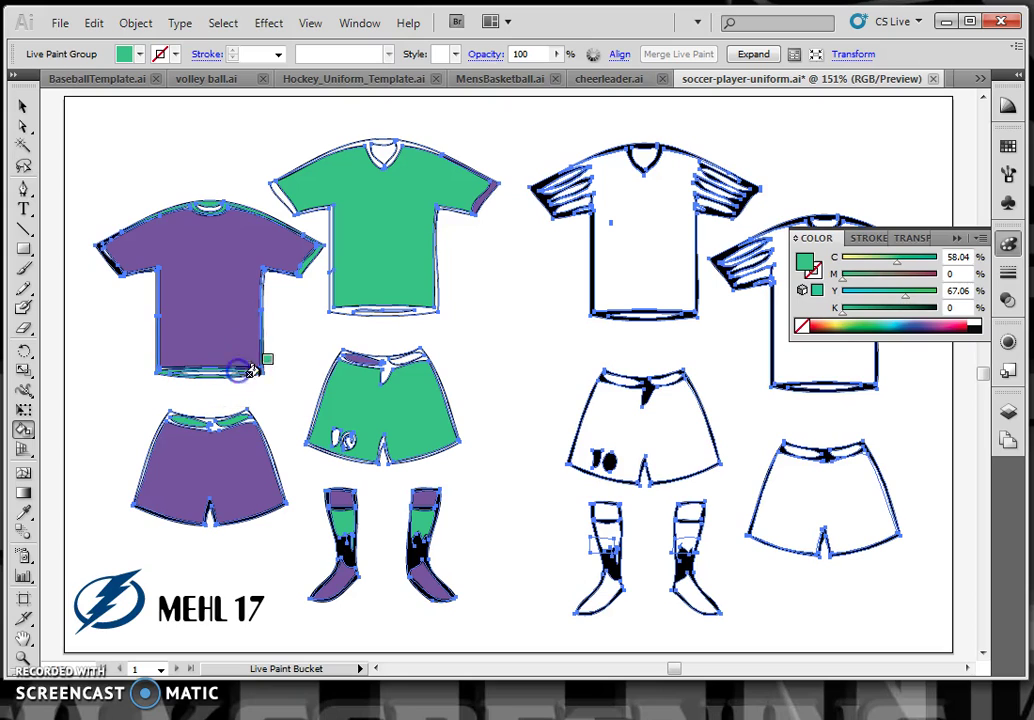
{"action": "left_click", "coordinate": [397, 503]}
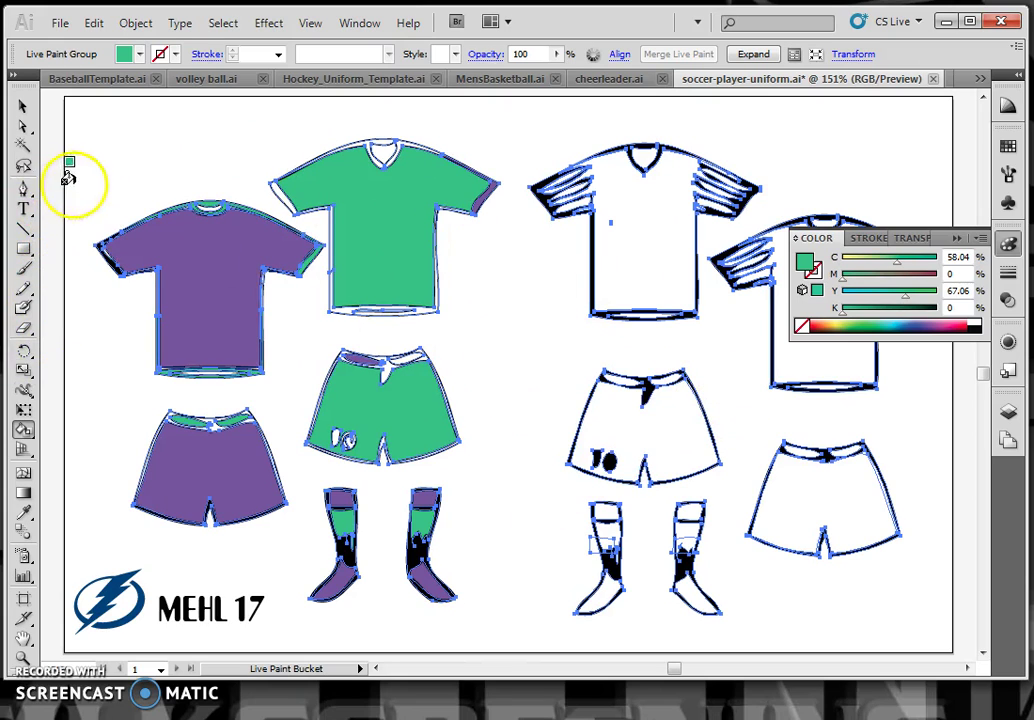
- Draw a diagonal line across the purple shirt and add it to the Live Paint group
{"action": "left_click", "coordinate": [25, 230]}
{"action": "left_click_drag", "start_coordinate": [123, 315], "coordinate": [278, 206]}
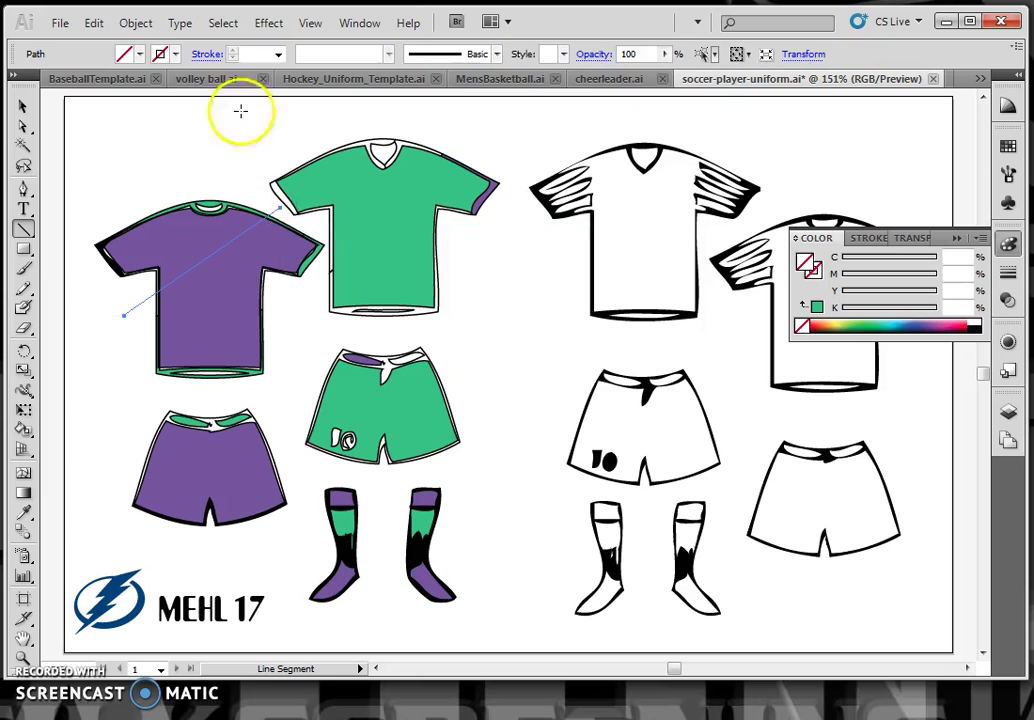
{"action": "left_click", "coordinate": [137, 24]}
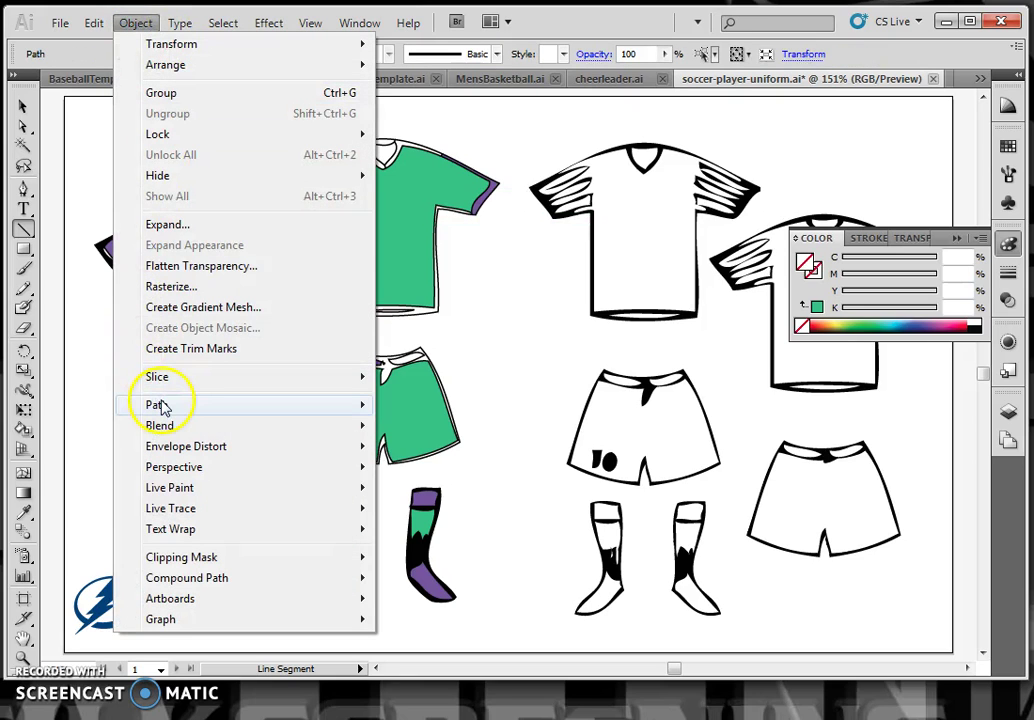
{"action": "mouse_move", "coordinate": [160, 406]}
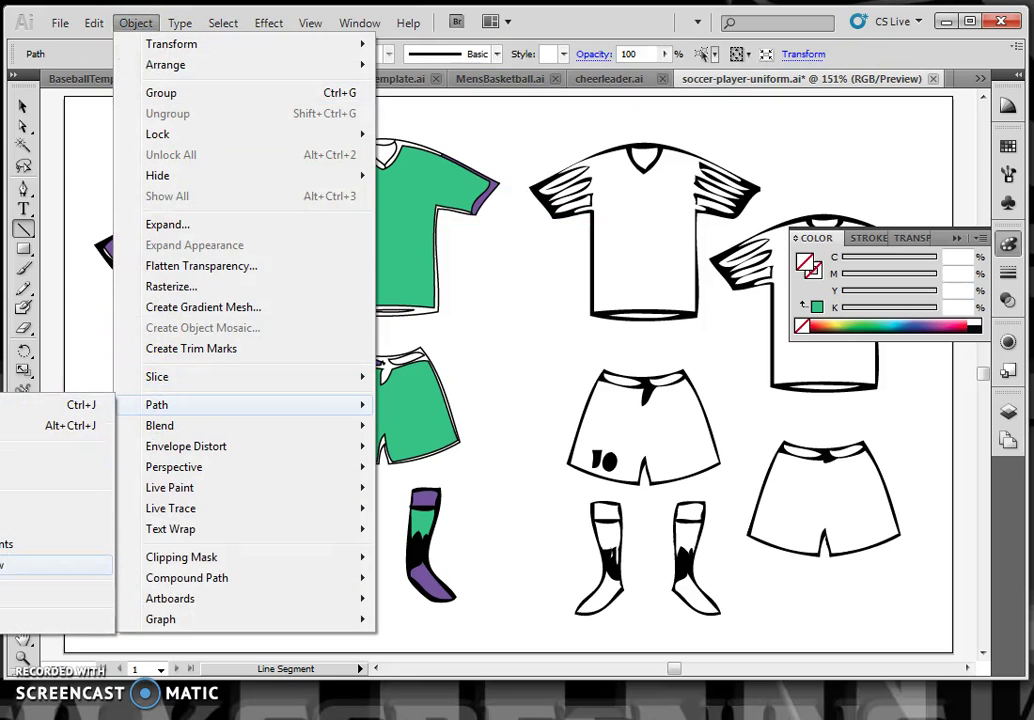
{"action": "left_click", "coordinate": [55, 565]}
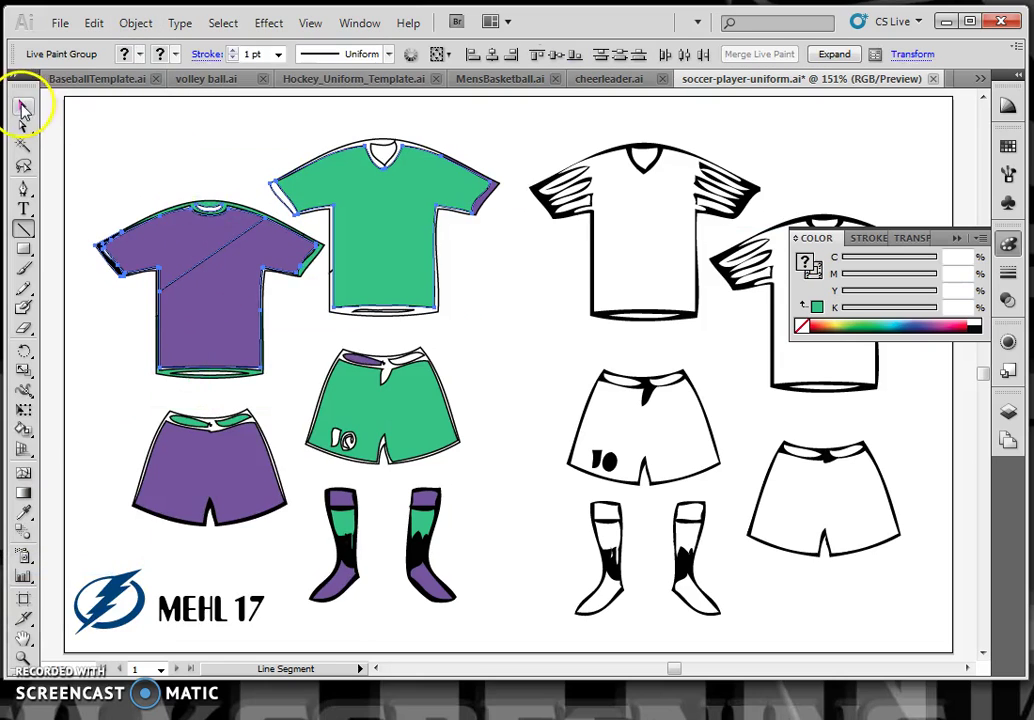
- Reselect the shirt's Live Paint group and paint the region below the line jersey green
{"action": "left_click", "coordinate": [24, 110]}
{"action": "left_click", "coordinate": [152, 145]}
{"action": "left_click", "coordinate": [226, 289]}
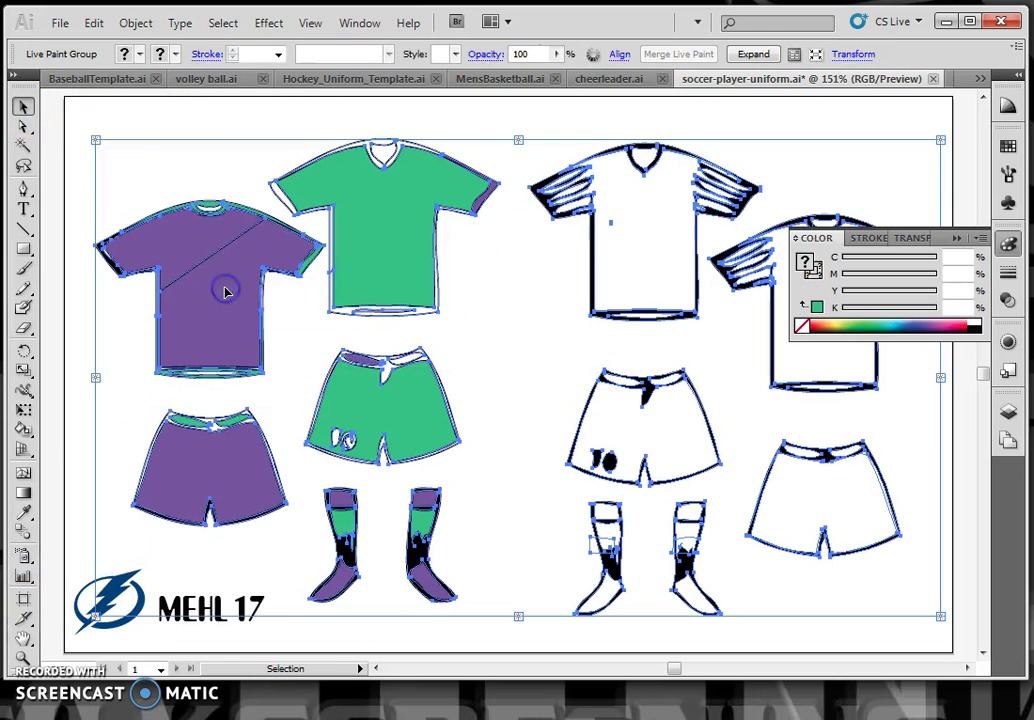
{"action": "left_click", "coordinate": [20, 430]}
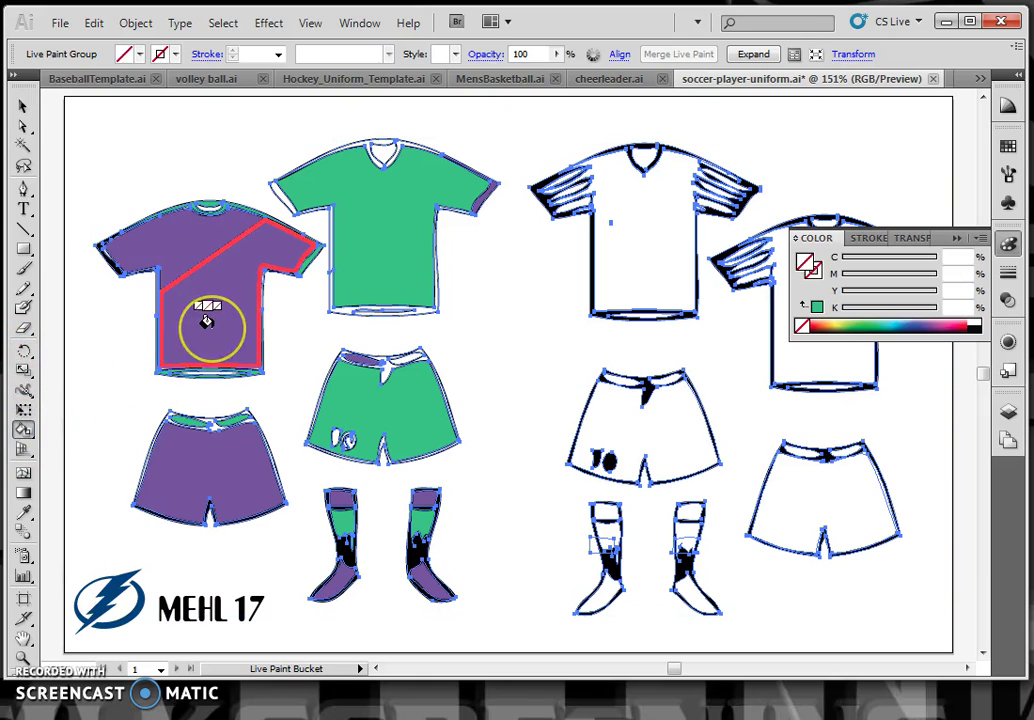
{"action": "left_click", "coordinate": [265, 277]}
{"action": "left_click", "coordinate": [810, 266]}
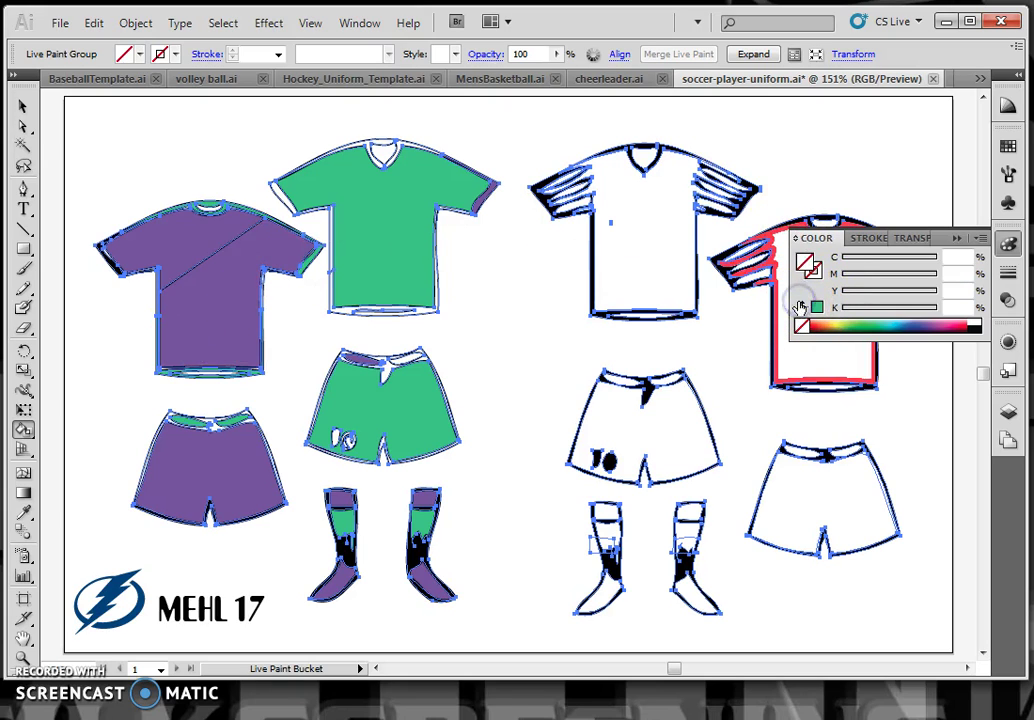
{"action": "left_click", "coordinate": [814, 307]}
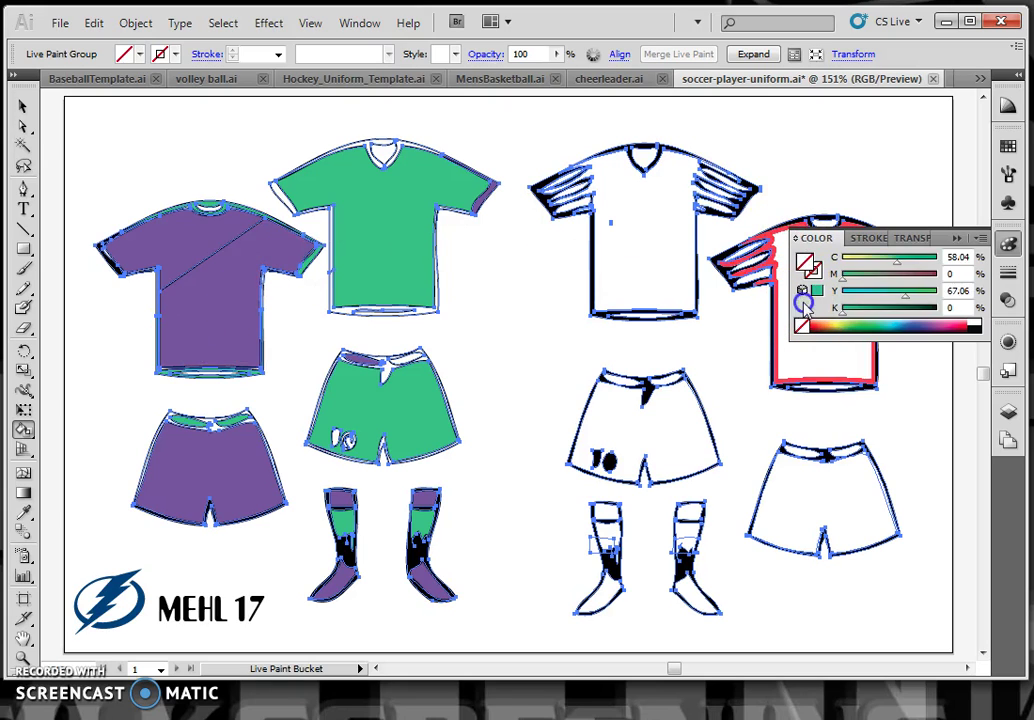
{"action": "left_click", "coordinate": [240, 320]}
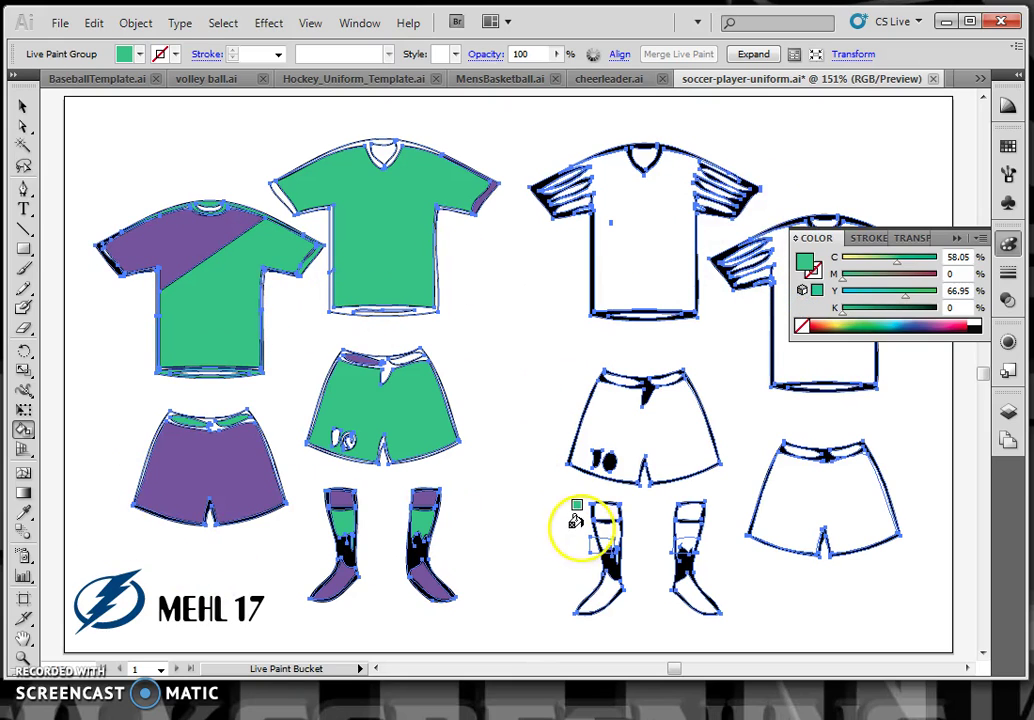
- Save the jersey green (R=111 G=194 B=128) as a new swatch and select the artwork
{"action": "left_click", "coordinate": [1012, 147]}
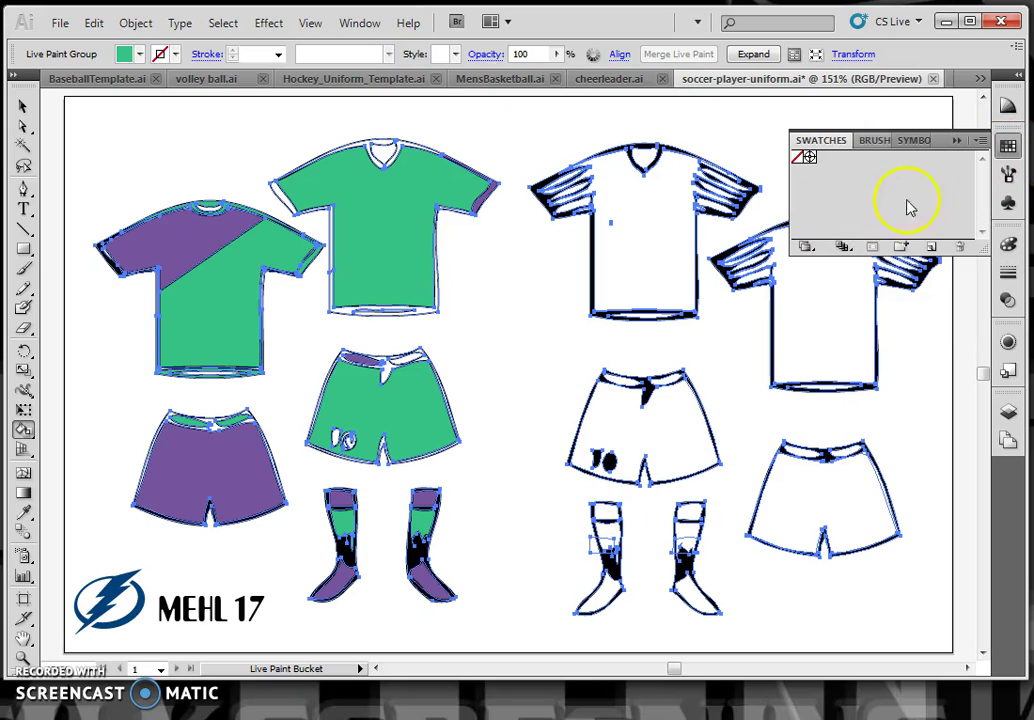
{"action": "left_click", "coordinate": [980, 142]}
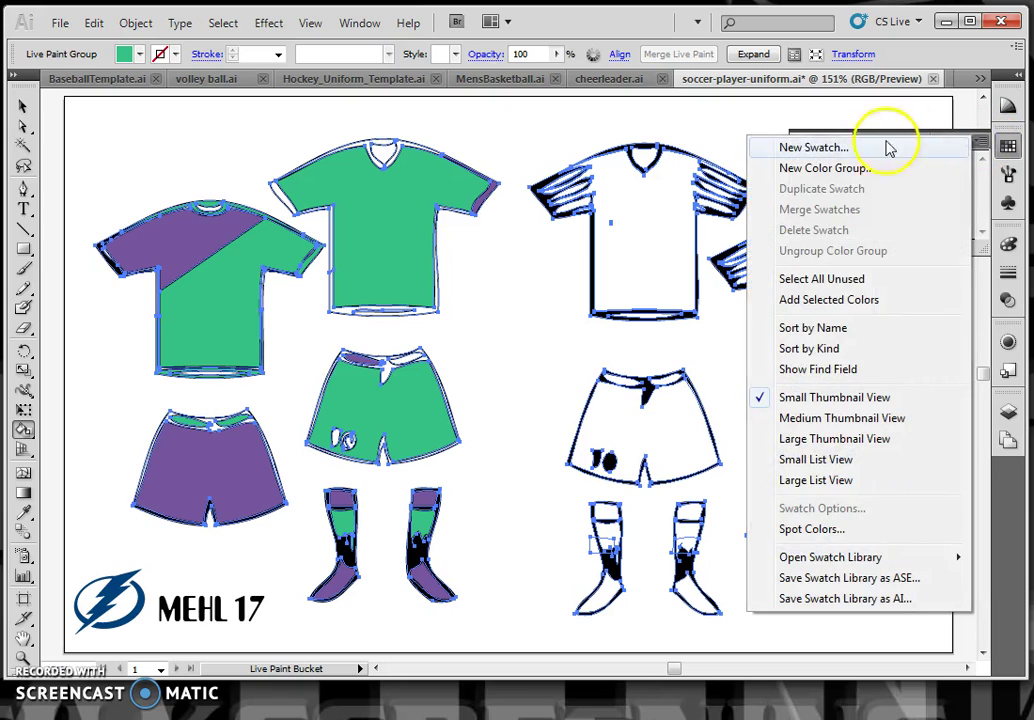
{"action": "left_click", "coordinate": [842, 150]}
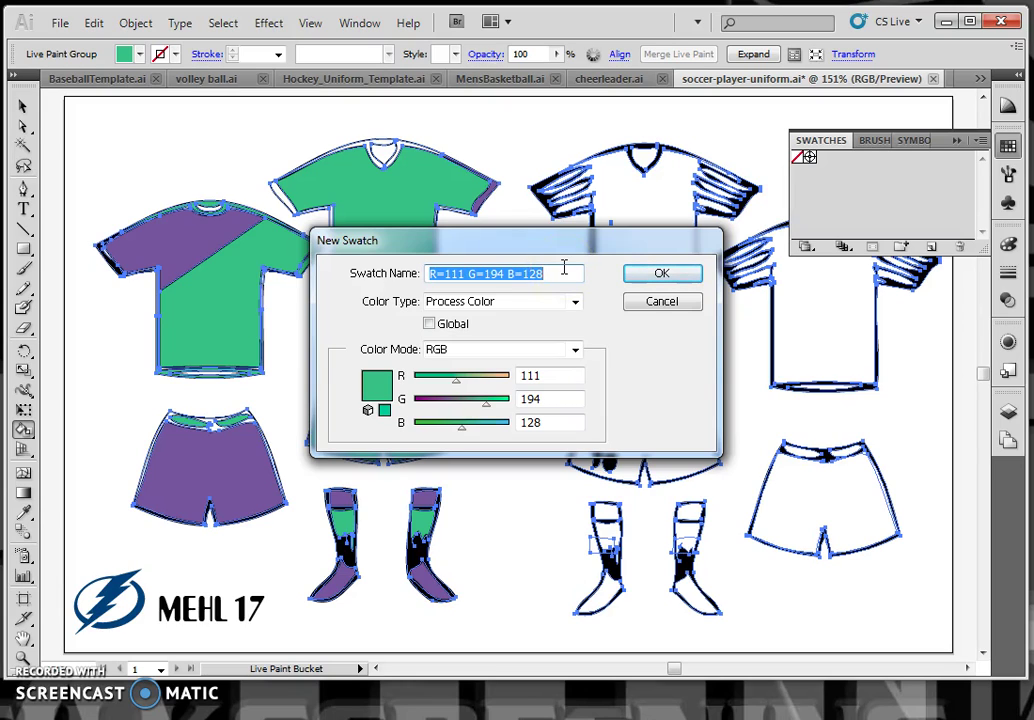
{"action": "key", "text": "Return"}
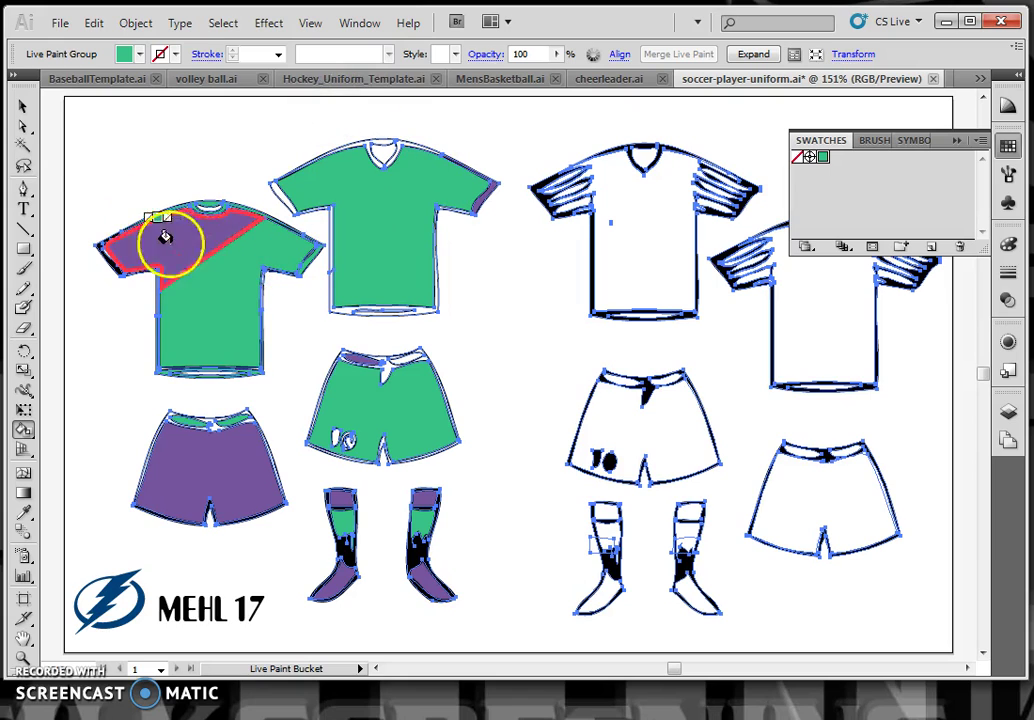
{"action": "left_click", "coordinate": [23, 107]}
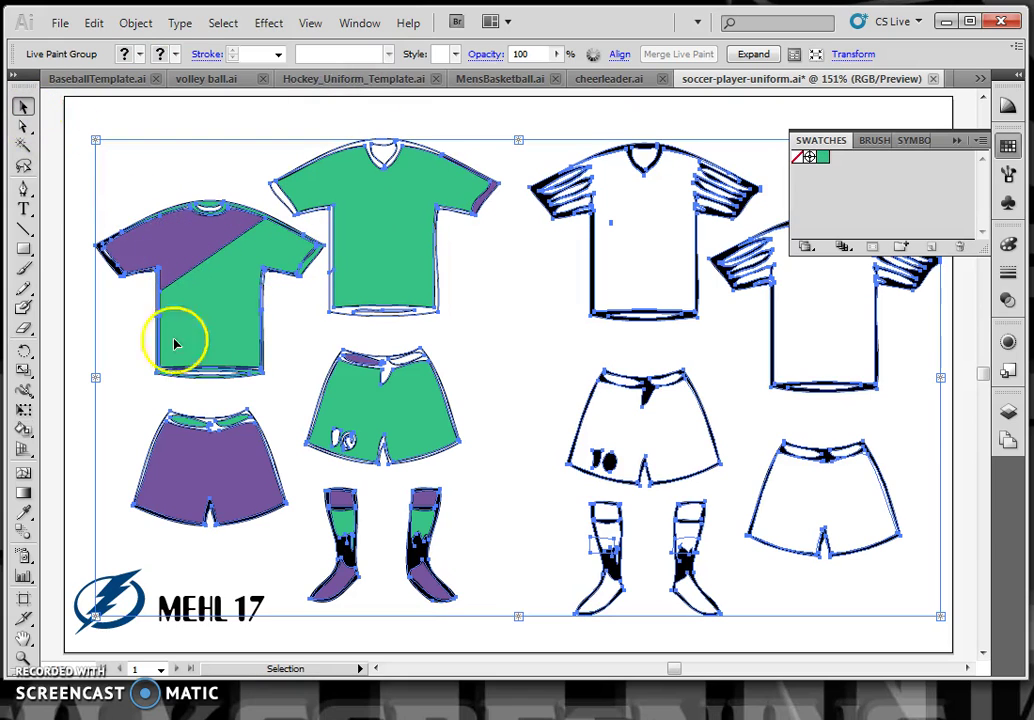
- Expand the Live Paint group into ordinary paths and reselect the artwork group
{"action": "left_click", "coordinate": [755, 58]}
{"action": "left_click", "coordinate": [143, 173]}
{"action": "left_click", "coordinate": [186, 245]}
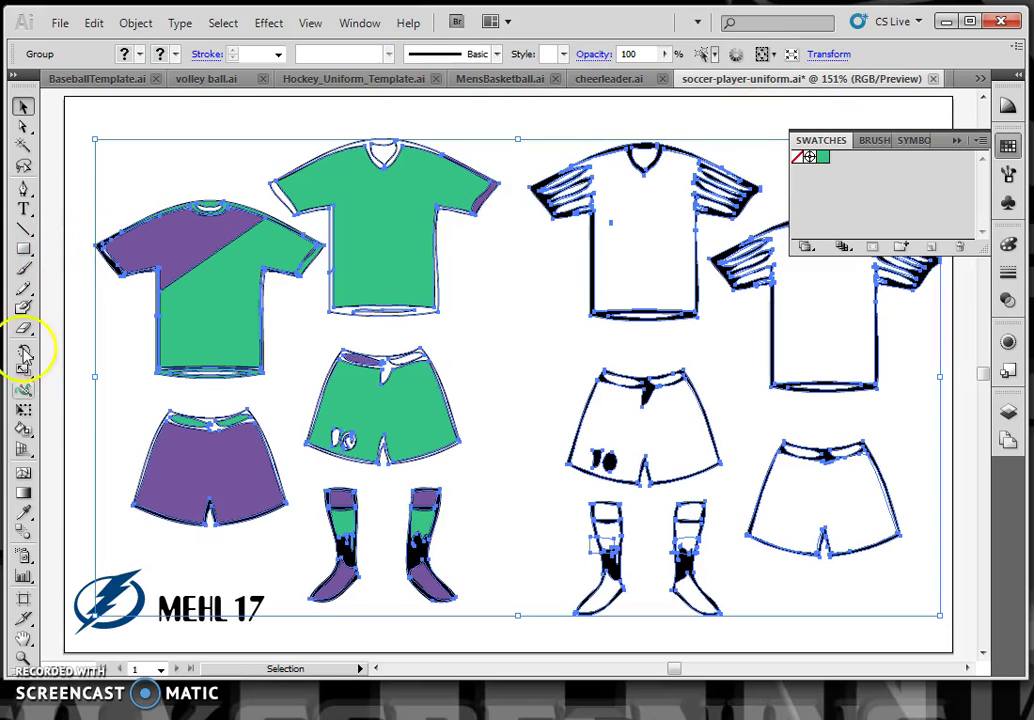
- Undo an accidental Eyedropper all-purple recolour and an ungroup, restoring the original fills
{"action": "left_click", "coordinate": [22, 512]}
{"action": "left_click", "coordinate": [190, 247]}
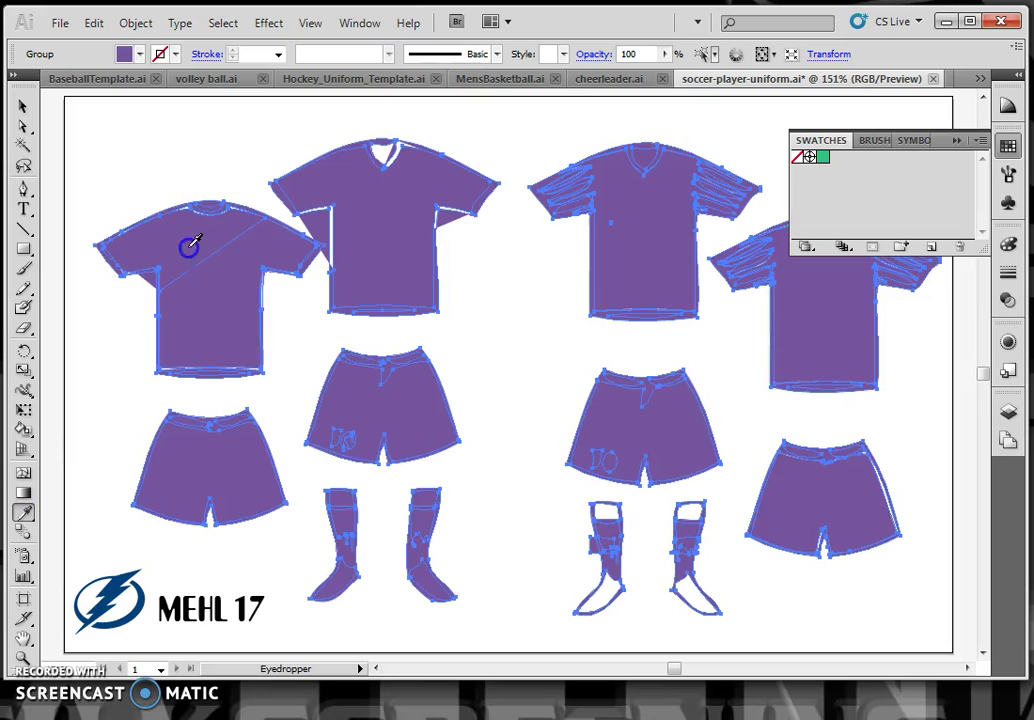
{"action": "key", "text": "ctrl+z"}
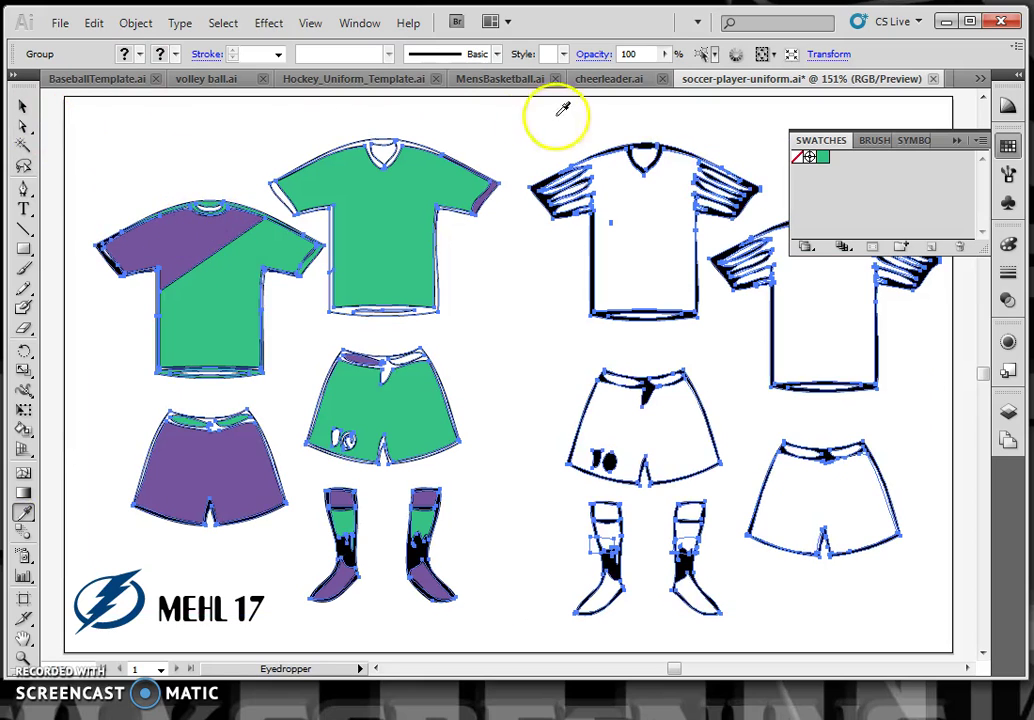
{"action": "right_click", "coordinate": [185, 320]}
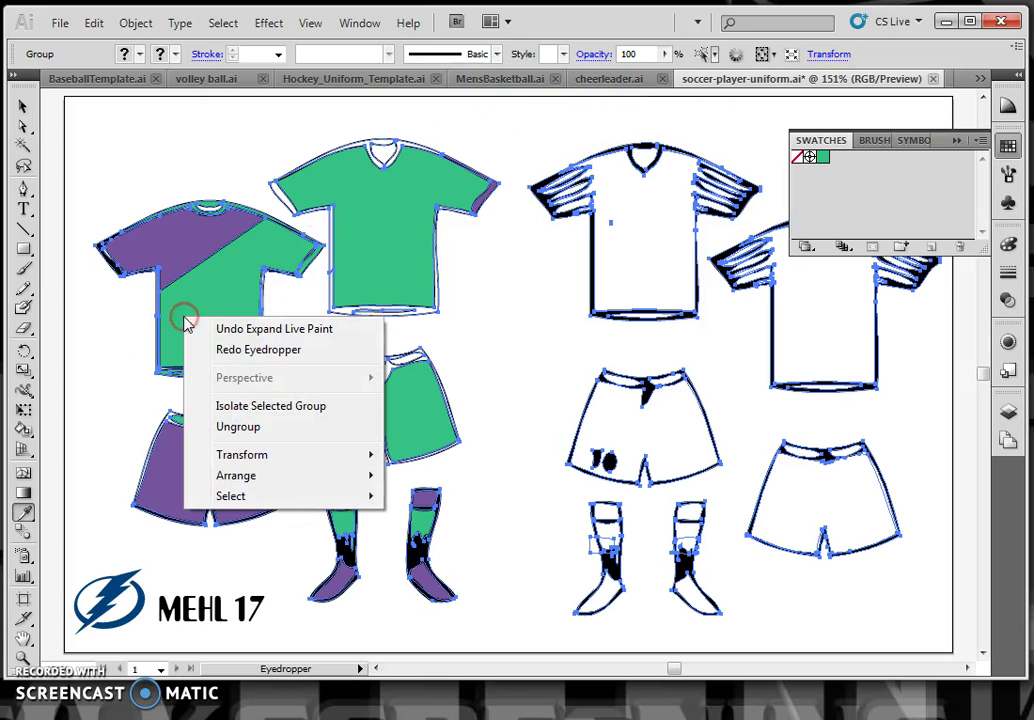
{"action": "left_click", "coordinate": [270, 426]}
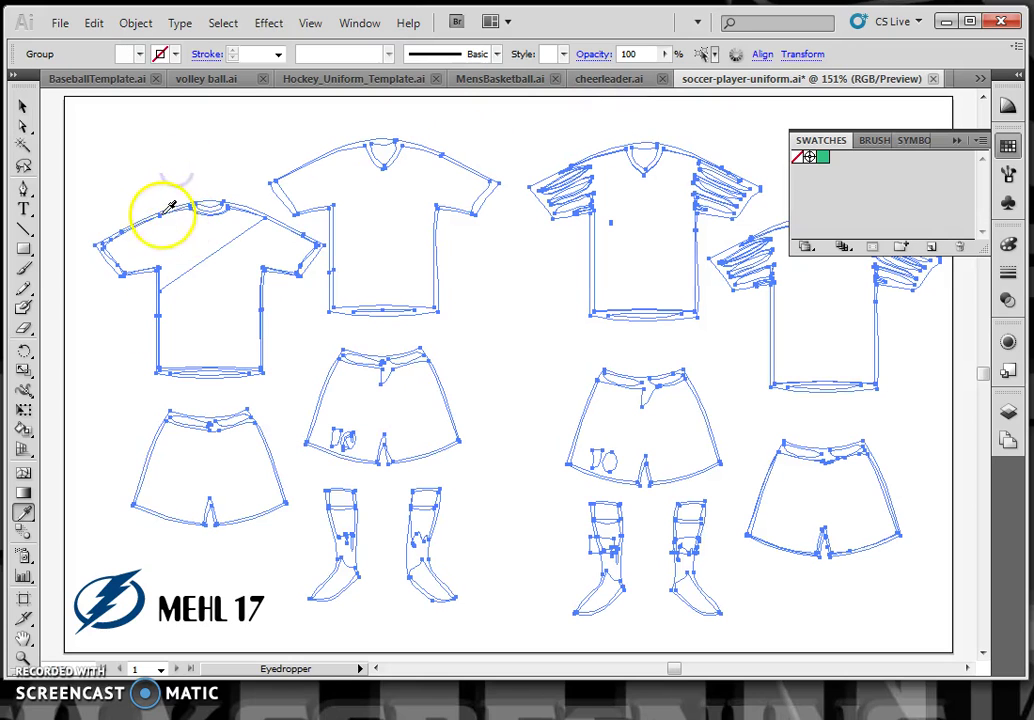
{"action": "key", "text": "ctrl+z"}
{"action": "left_click", "coordinate": [23, 106]}
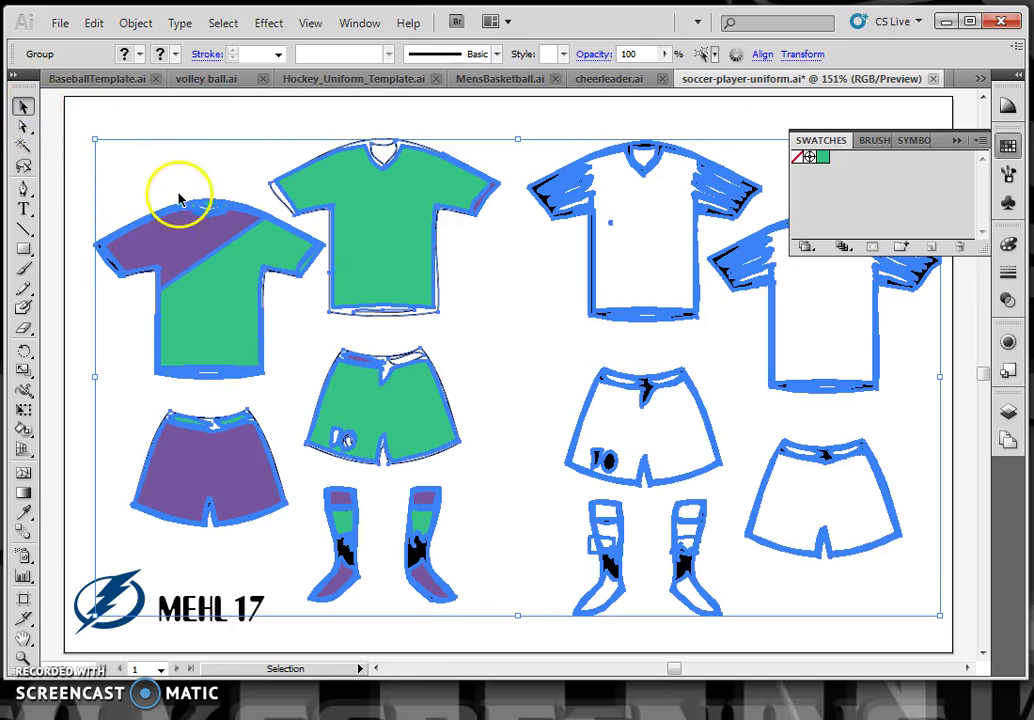
- Ungroup the artwork and save the shirt purple (R=110 G=84 B=163) as a new swatch
{"action": "right_click", "coordinate": [190, 225]}
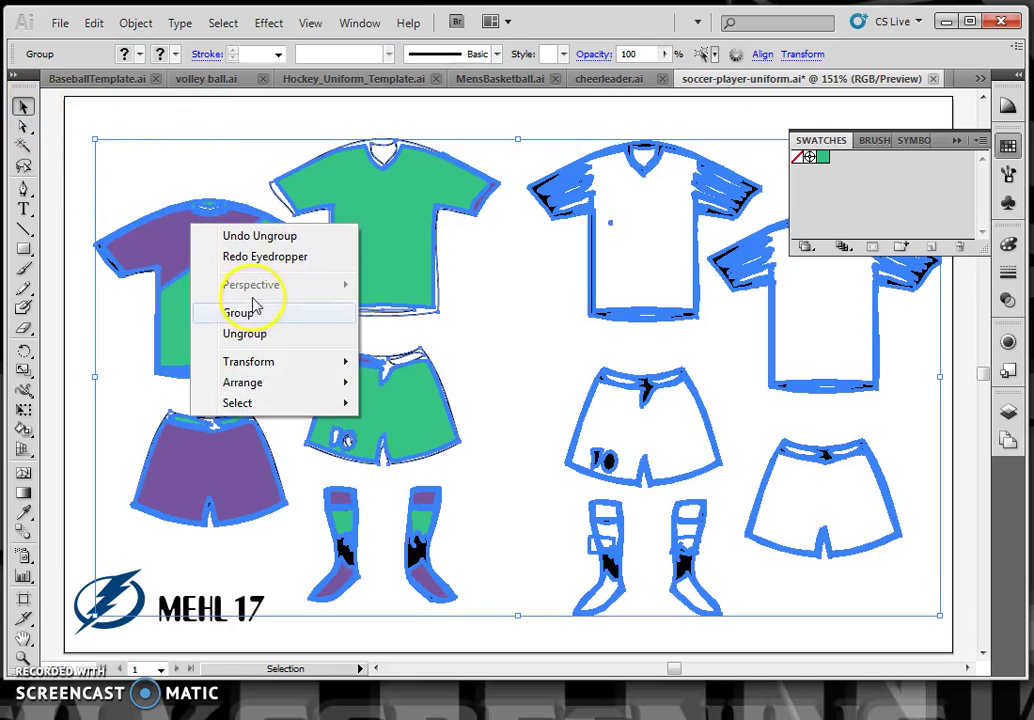
{"action": "left_click", "coordinate": [258, 332]}
{"action": "left_click", "coordinate": [203, 175]}
{"action": "left_click", "coordinate": [208, 230]}
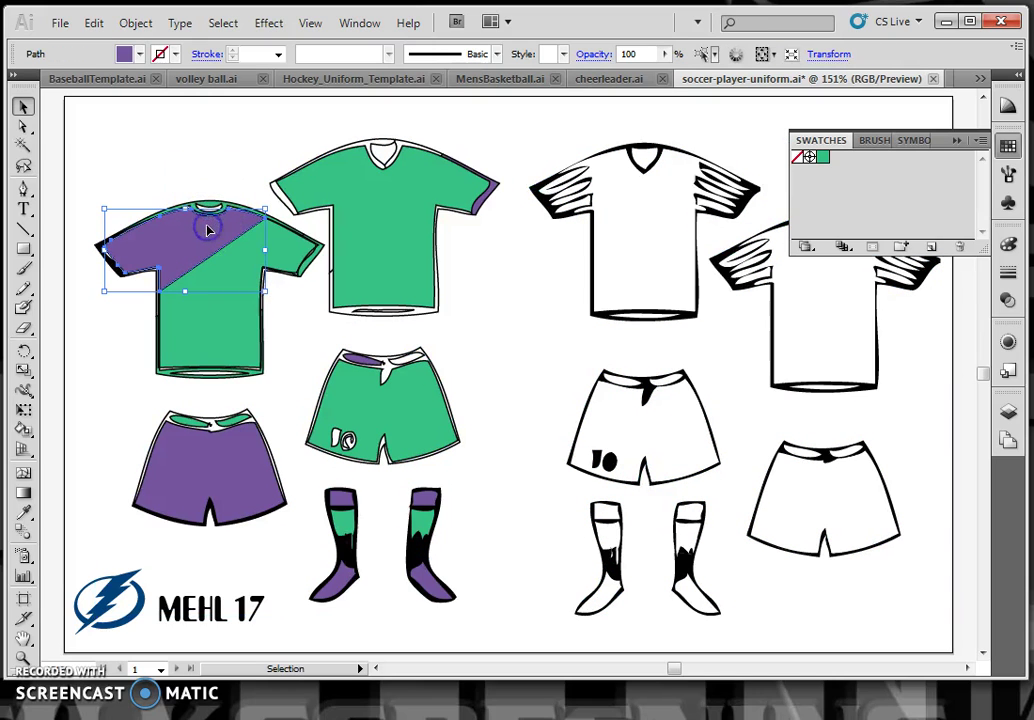
{"action": "left_click", "coordinate": [981, 142]}
{"action": "left_click", "coordinate": [907, 145]}
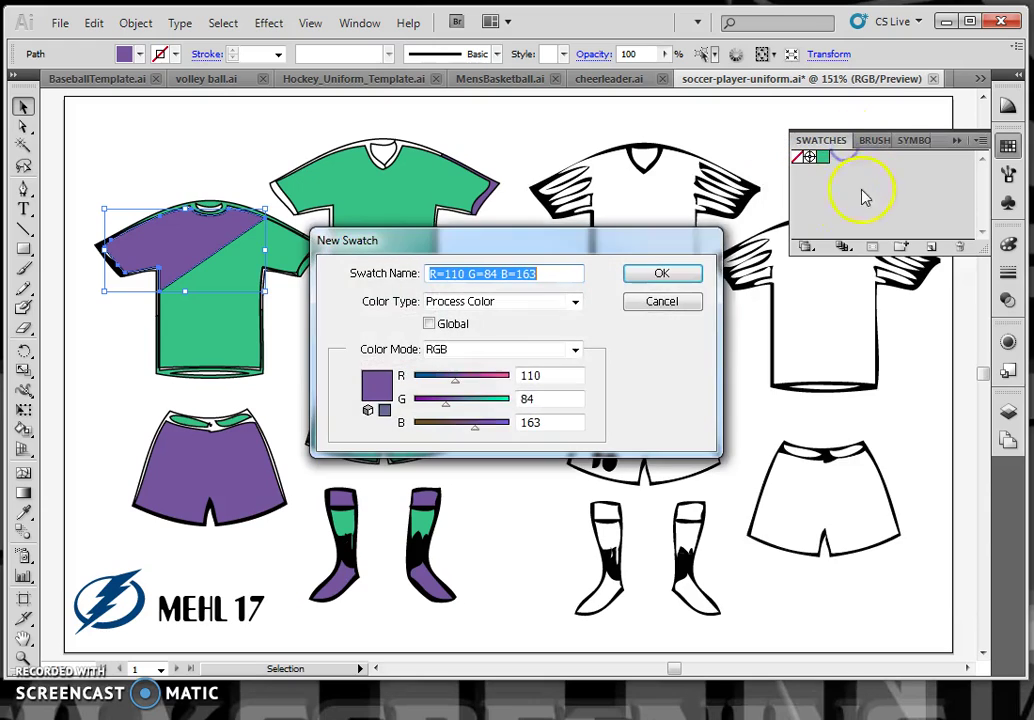
{"action": "left_click", "coordinate": [650, 275]}
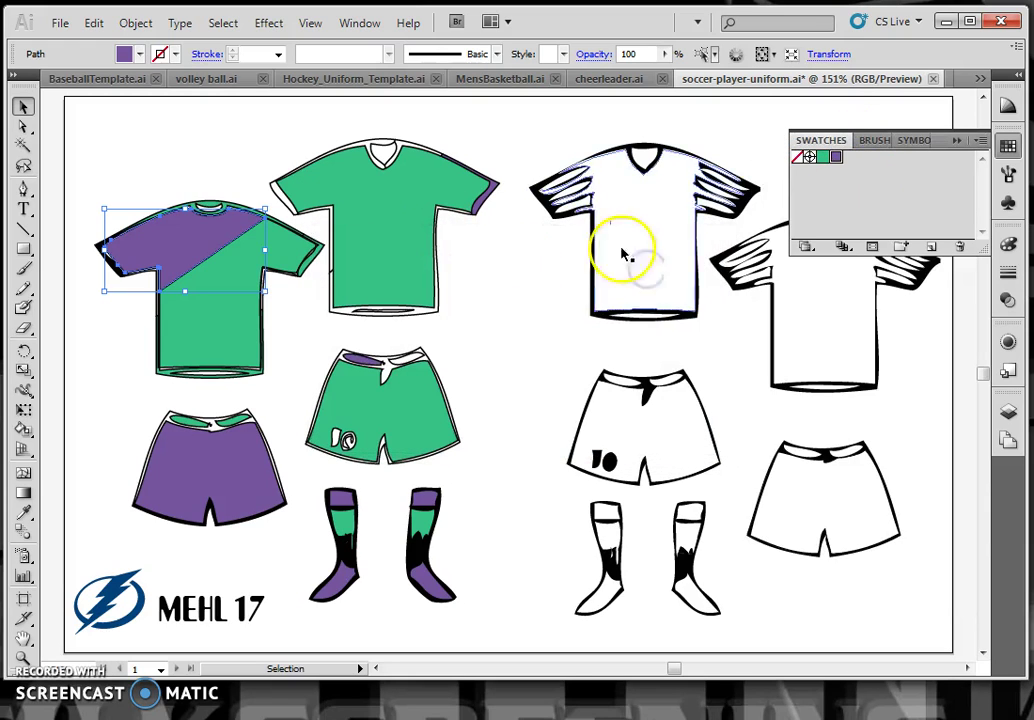
{"action": "left_click", "coordinate": [224, 152]}
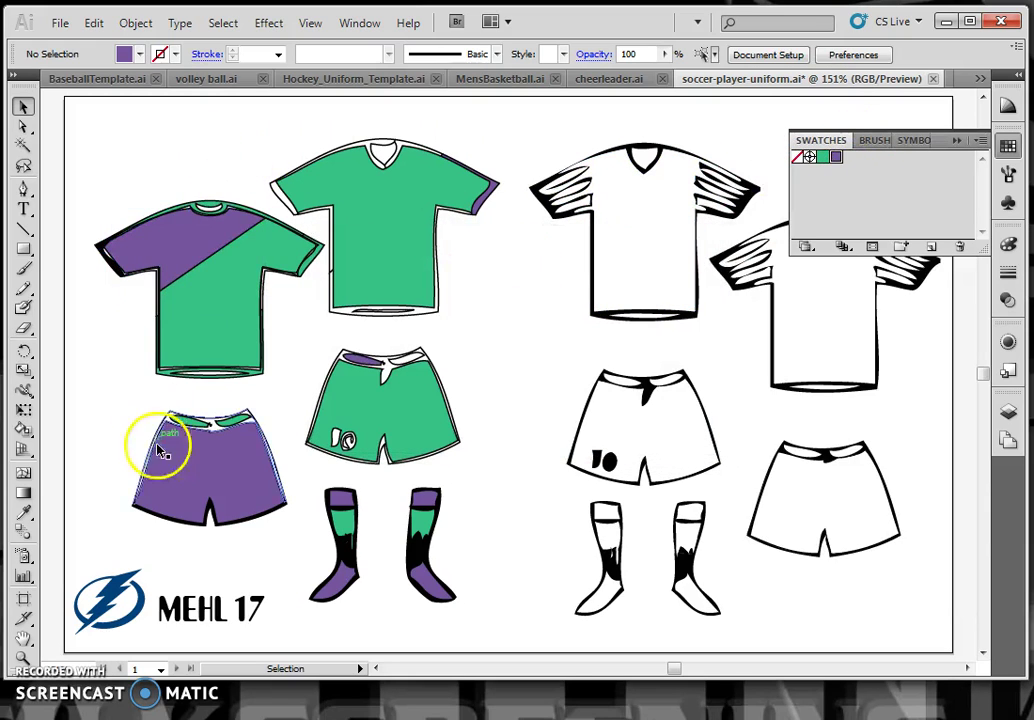
- Save the lightning logo's dark blue (R=0 G=62 B=126) as a new swatch
{"action": "left_click", "coordinate": [118, 592]}
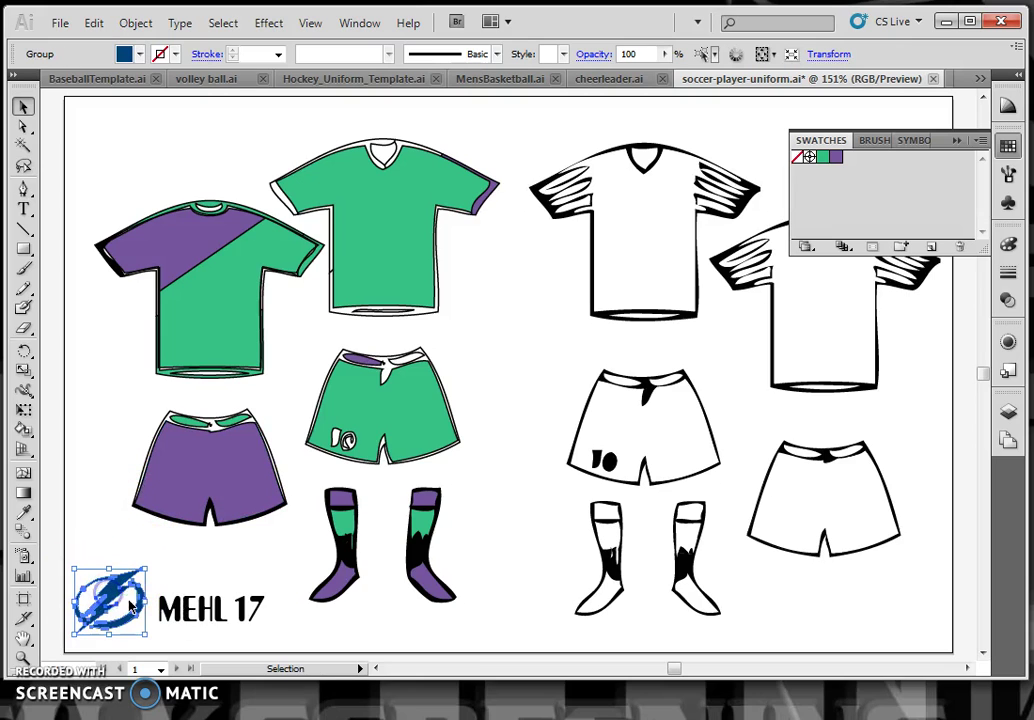
{"action": "left_click", "coordinate": [982, 143]}
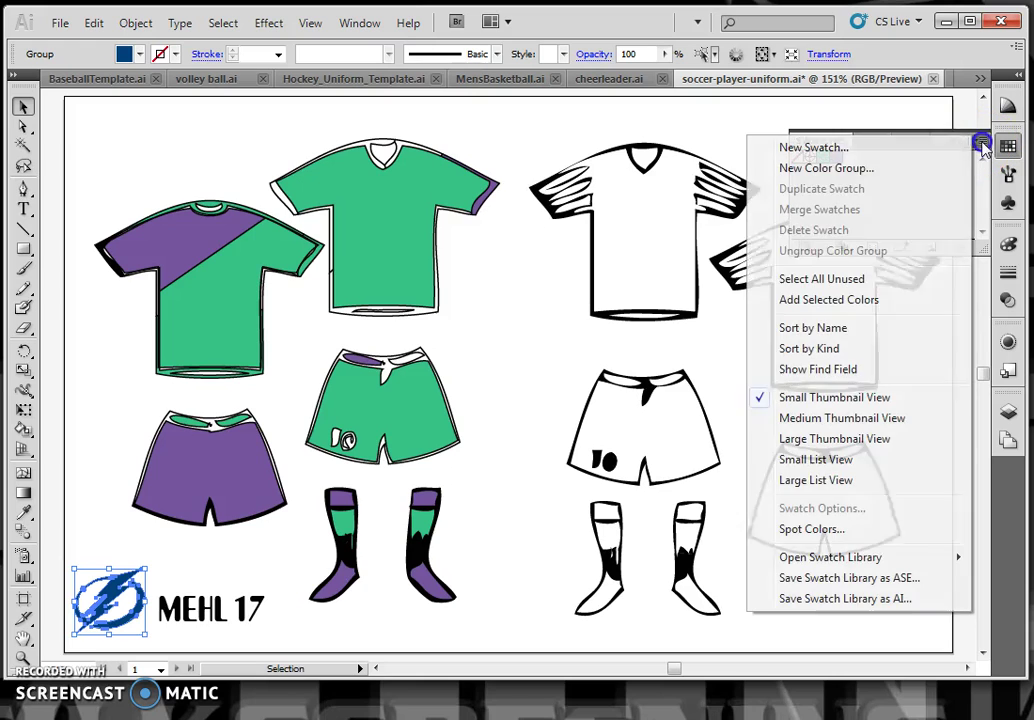
{"action": "left_click", "coordinate": [843, 148]}
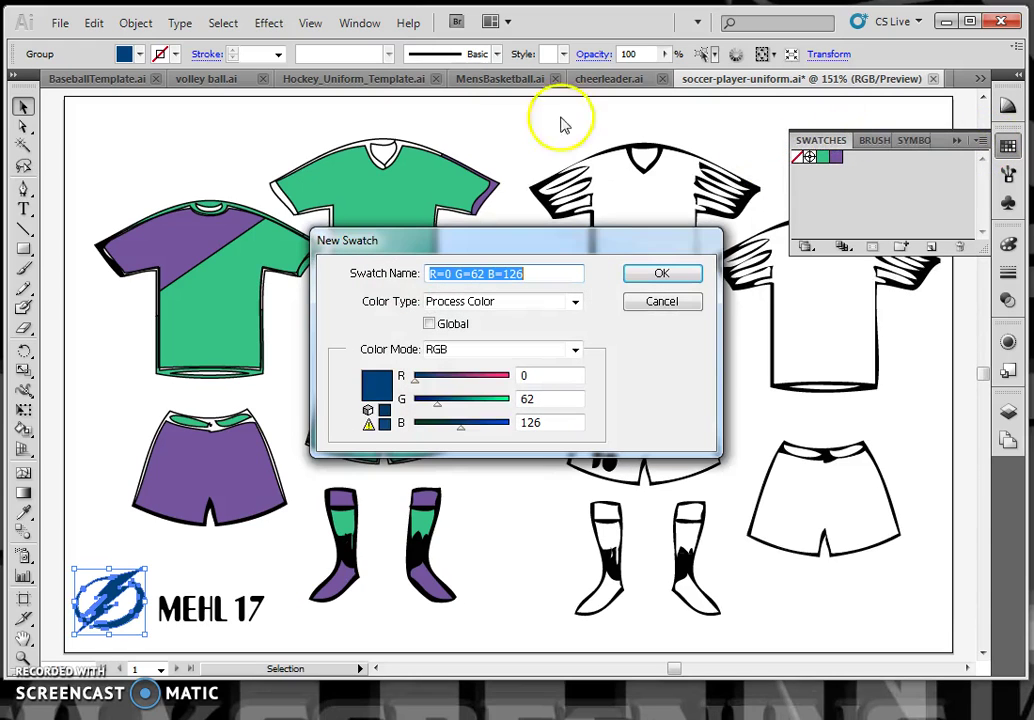
{"action": "left_click", "coordinate": [663, 275]}
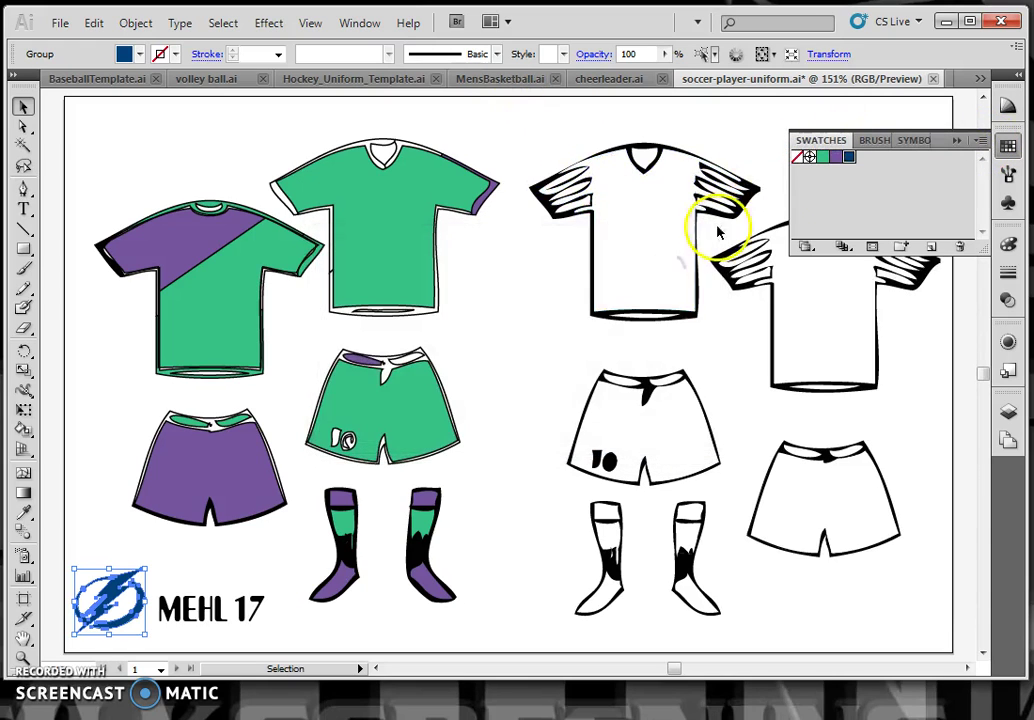
{"action": "left_click", "coordinate": [241, 145]}
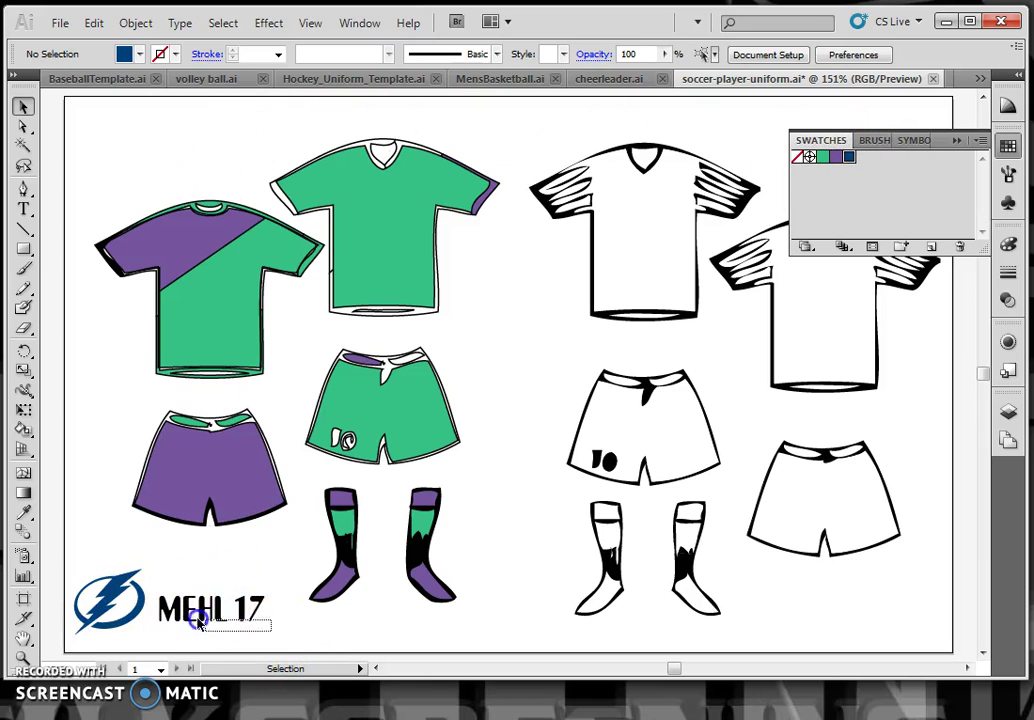
- Colour the MEHL 17 name-and-number text with the new dark blue swatch
{"action": "left_click", "coordinate": [170, 592]}
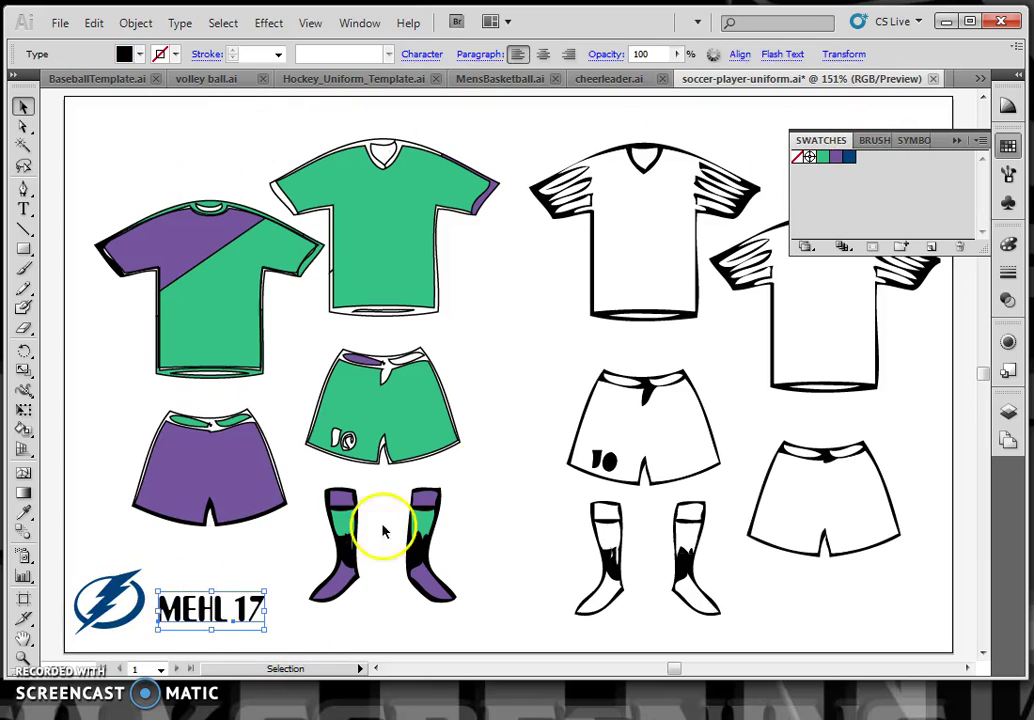
{"action": "left_click", "coordinate": [850, 160]}
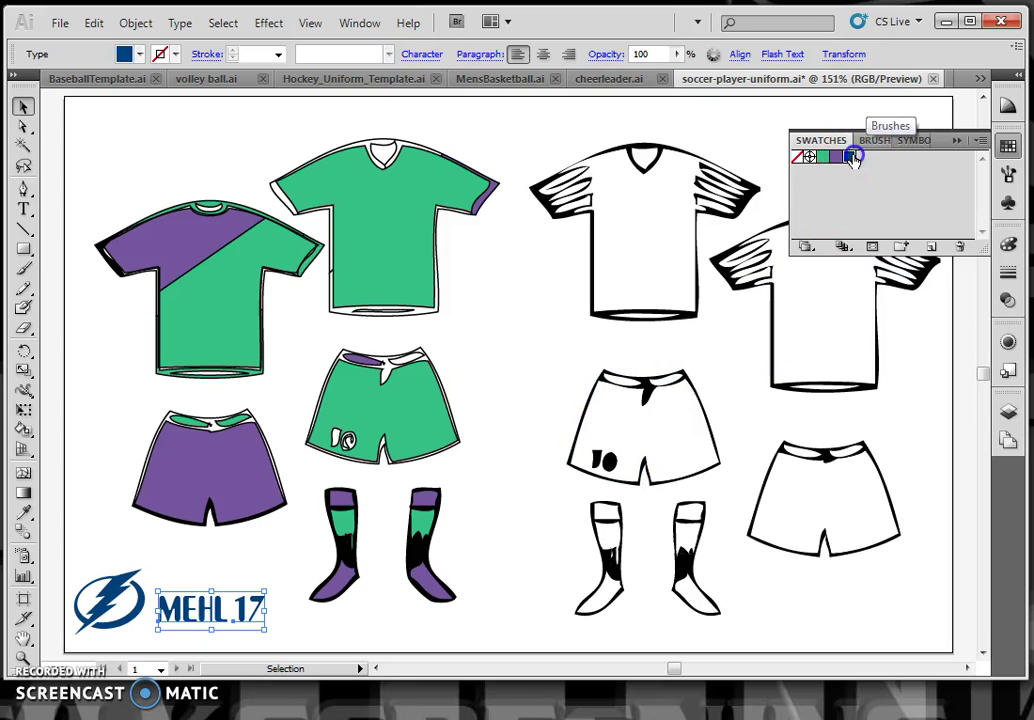
{"action": "left_click", "coordinate": [350, 623]}
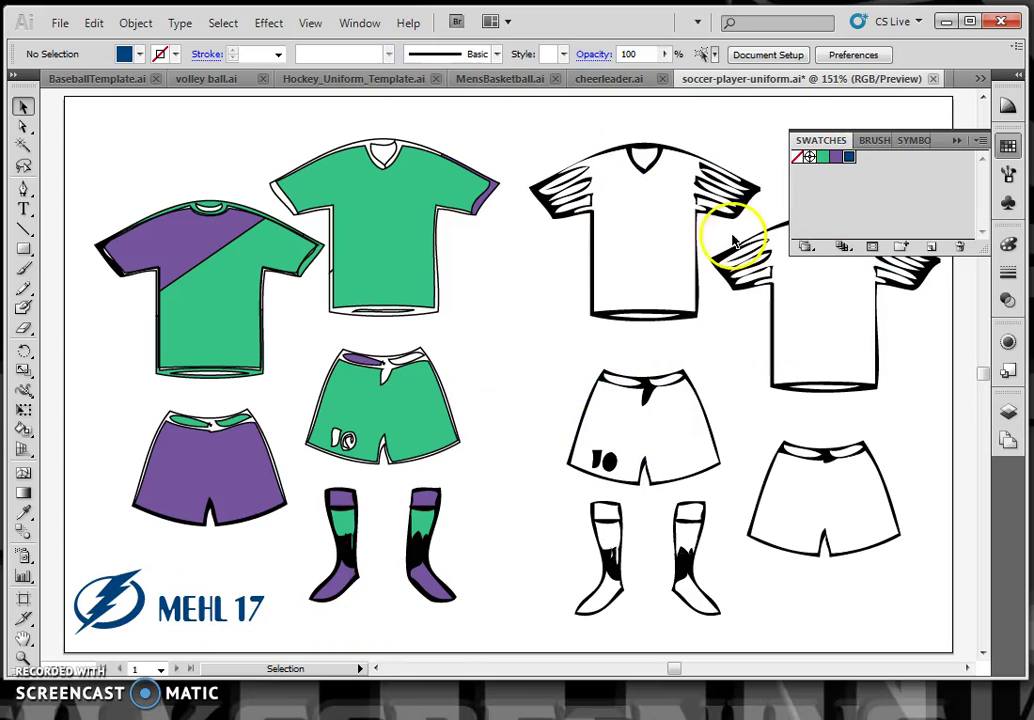
- Live Paint the middle and right shorts and the right jersey's sleeve stripes green
{"action": "left_click_drag", "start_coordinate": [138, 120], "coordinate": [932, 545]}
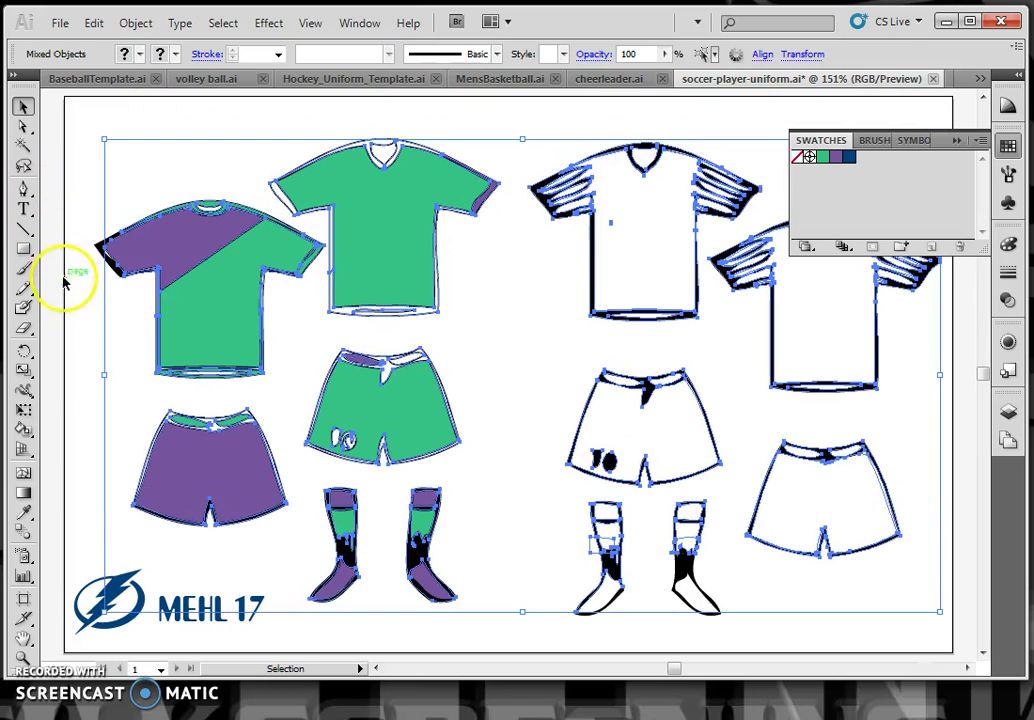
{"action": "left_click", "coordinate": [25, 431]}
{"action": "left_click", "coordinate": [140, 55]}
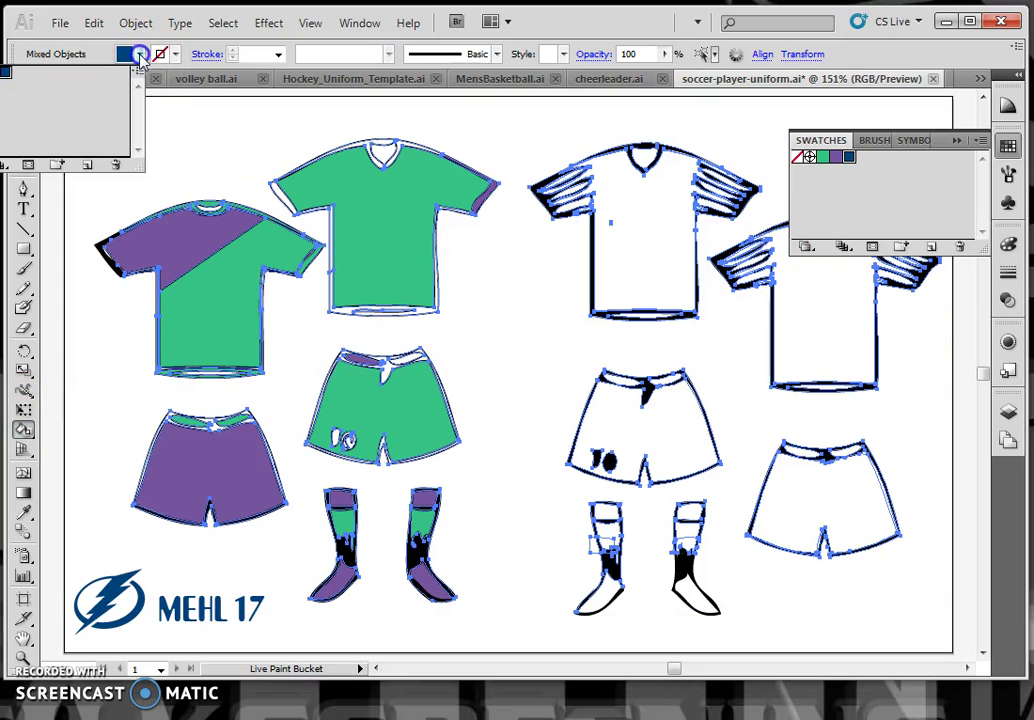
{"action": "left_click", "coordinate": [660, 440]}
{"action": "left_click", "coordinate": [690, 440]}
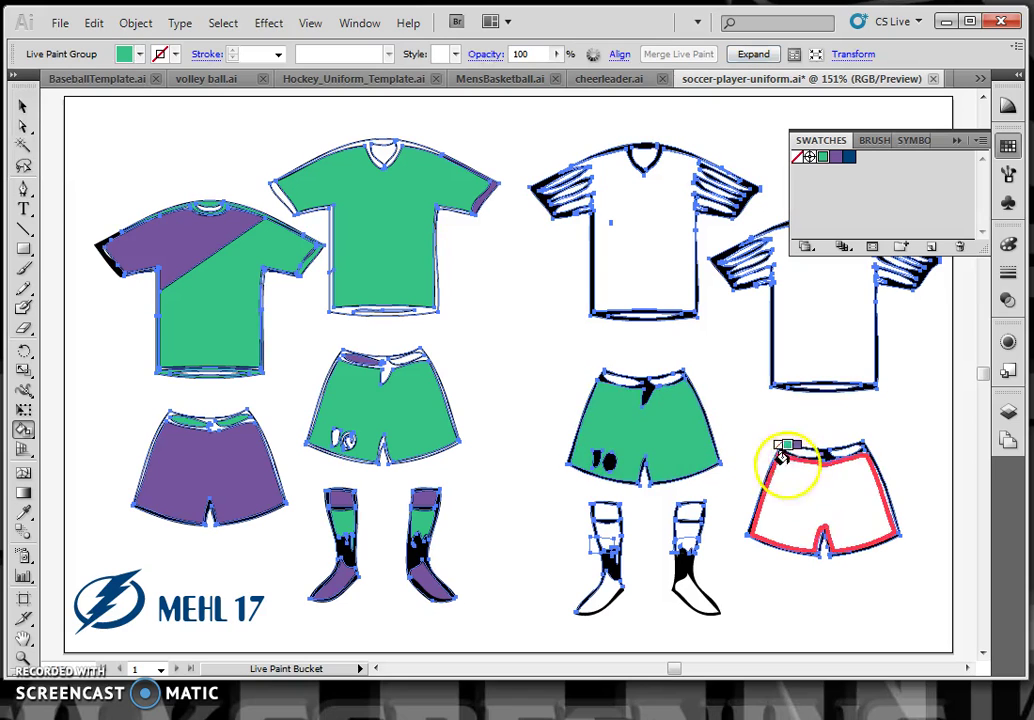
{"action": "left_click", "coordinate": [831, 510]}
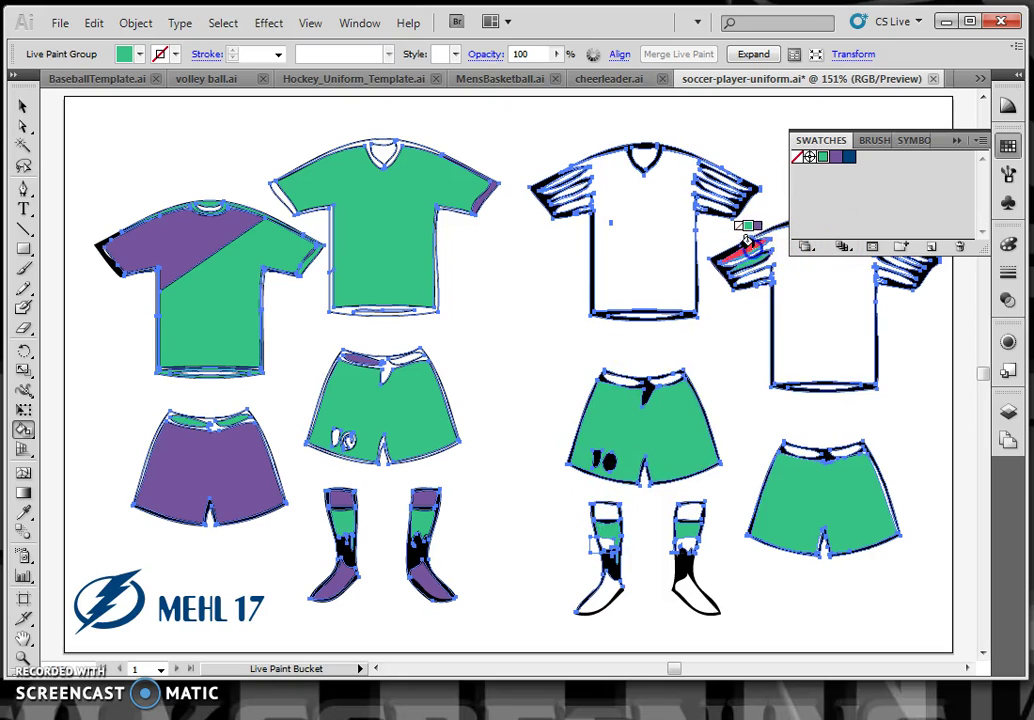
{"action": "left_click", "coordinate": [756, 268]}
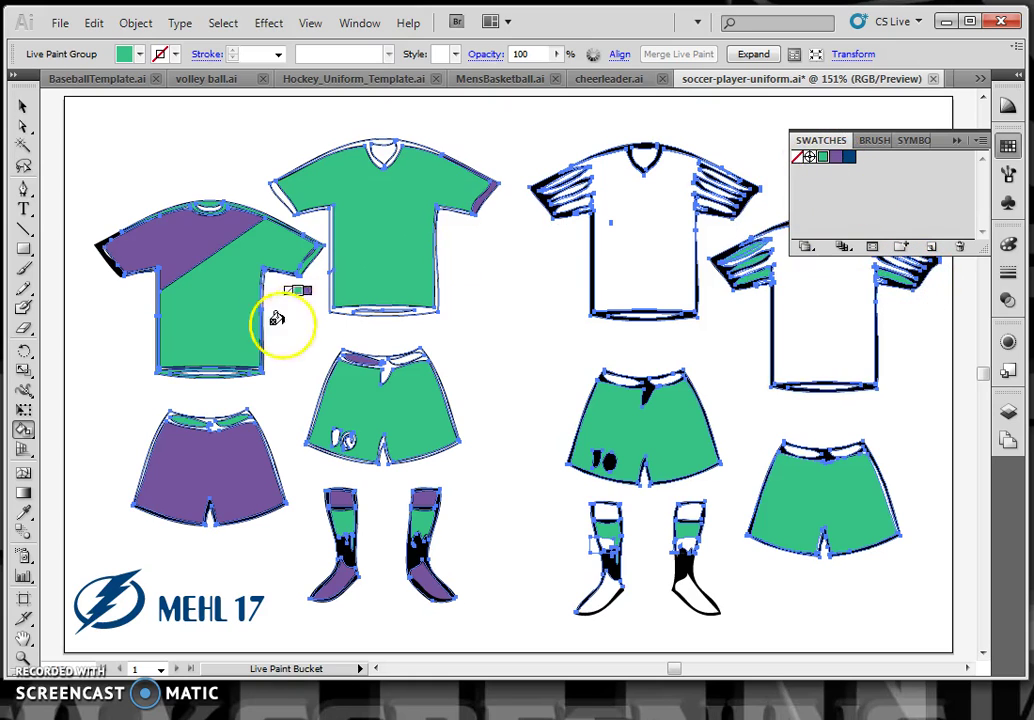
{"action": "left_click", "coordinate": [24, 109]}
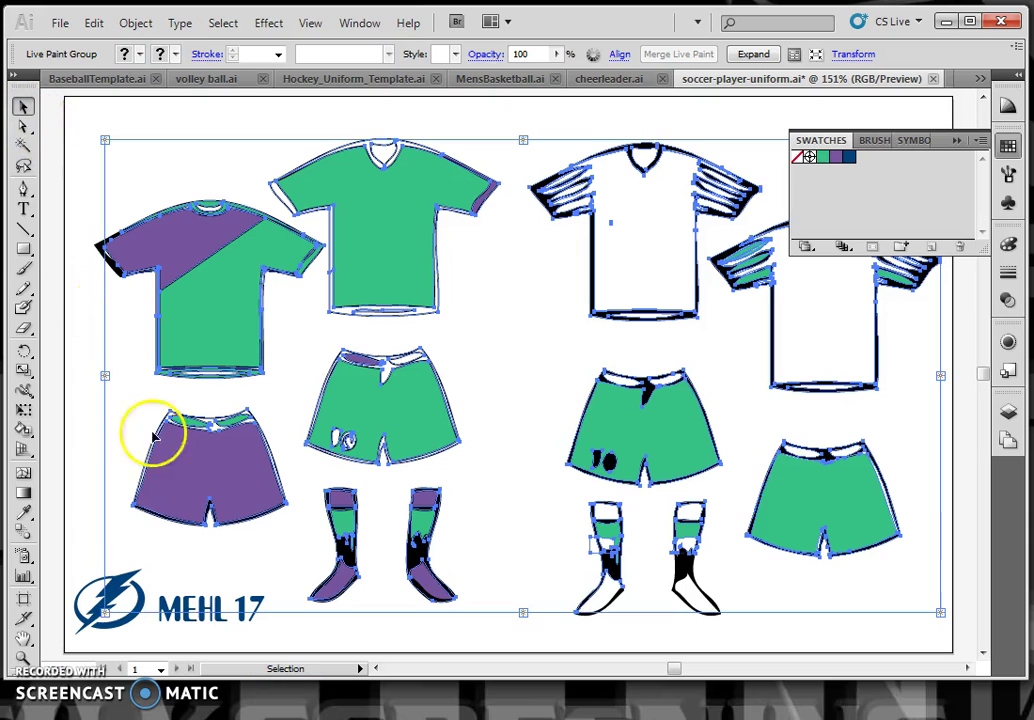
- Bring the lightning logo to front, enlarged and centred on the green jersey; place MEHL on the first jersey
{"action": "left_click_drag", "start_coordinate": [104, 608], "coordinate": [377, 222]}
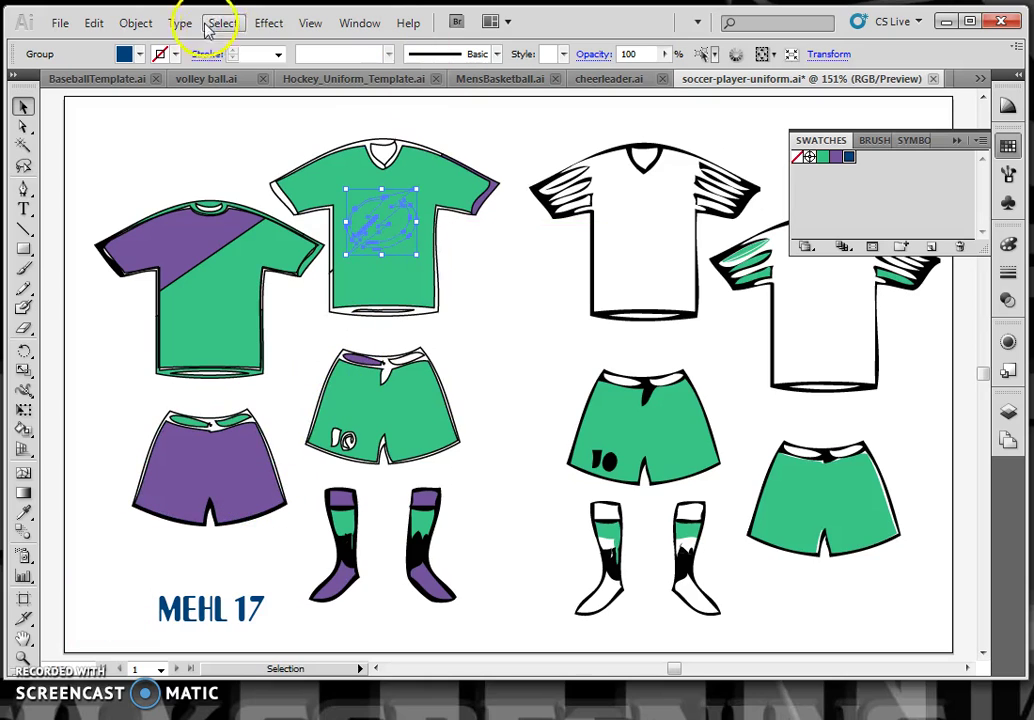
{"action": "left_click", "coordinate": [140, 23]}
{"action": "mouse_move", "coordinate": [190, 76]}
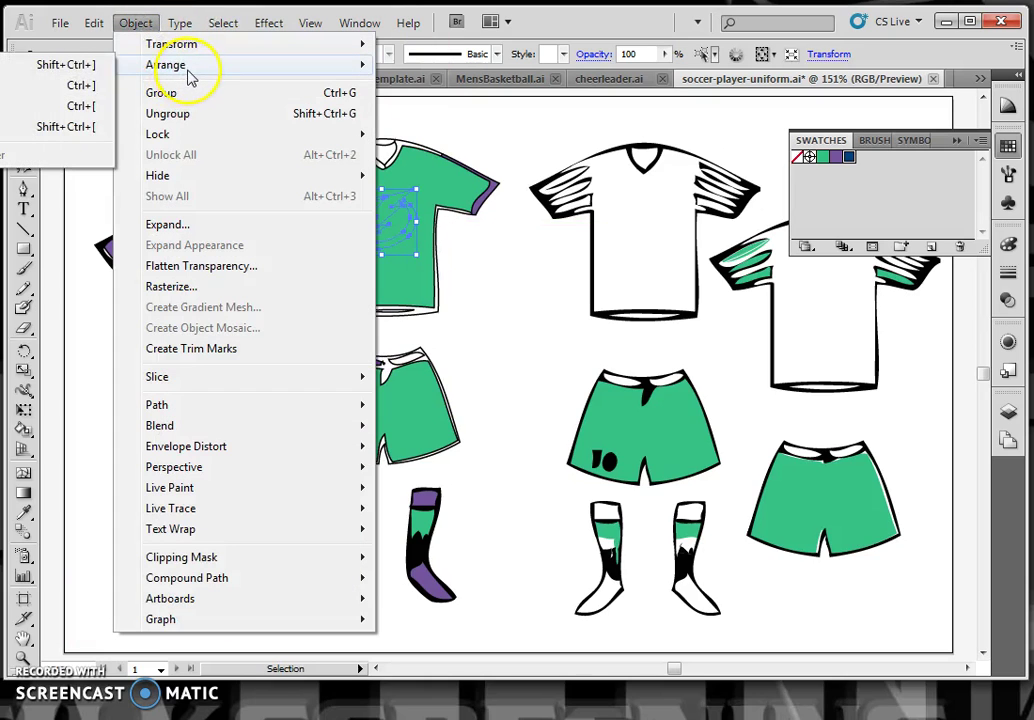
{"action": "left_click", "coordinate": [55, 64]}
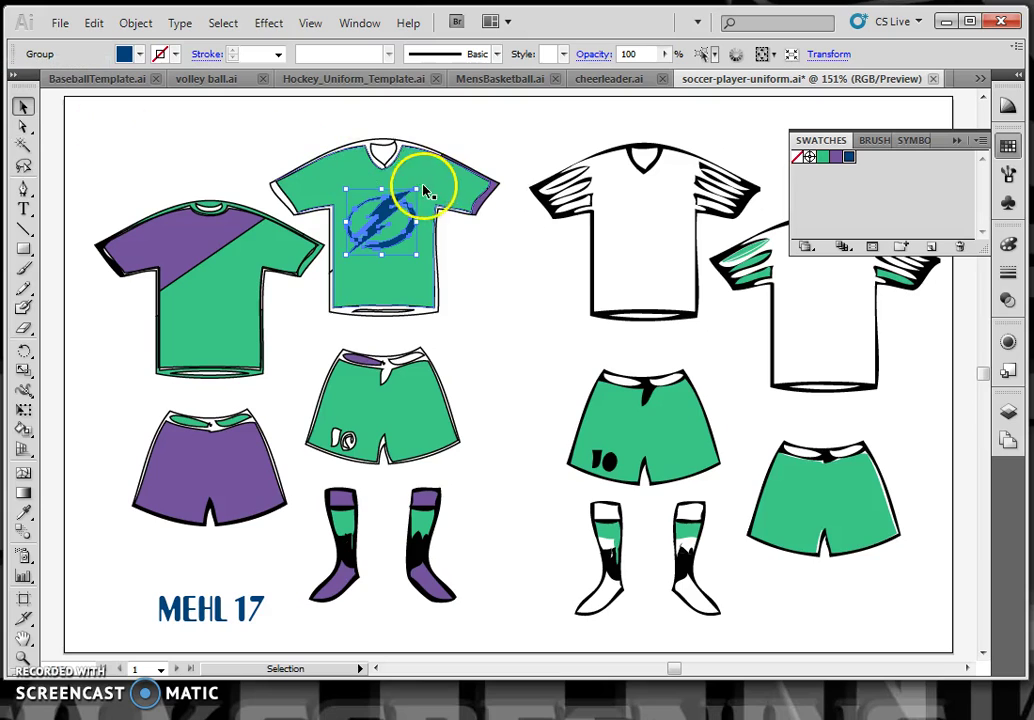
{"action": "left_click_drag", "start_coordinate": [416, 189], "coordinate": [440, 168]}
{"action": "mouse_move", "coordinate": [385, 210]}
{"action": "left_mouse_down"}
{"action": "mouse_move", "coordinate": [397, 219]}
{"action": "mouse_move", "coordinate": [388, 228]}
{"action": "left_mouse_up"}
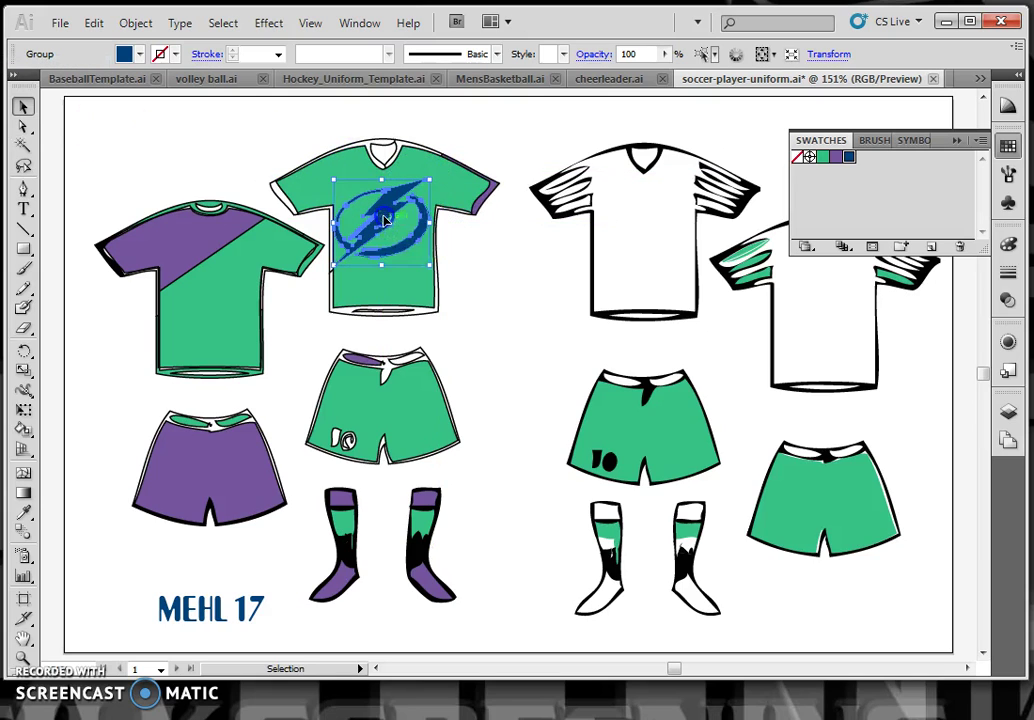
{"action": "left_click", "coordinate": [152, 590]}
{"action": "left_click_drag", "start_coordinate": [226, 626], "coordinate": [233, 247]}
- Enlarge the number 17, place it beneath MEHL on the first jersey, and select both
{"action": "left_click", "coordinate": [248, 610]}
{"action": "left_click", "coordinate": [266, 598]}
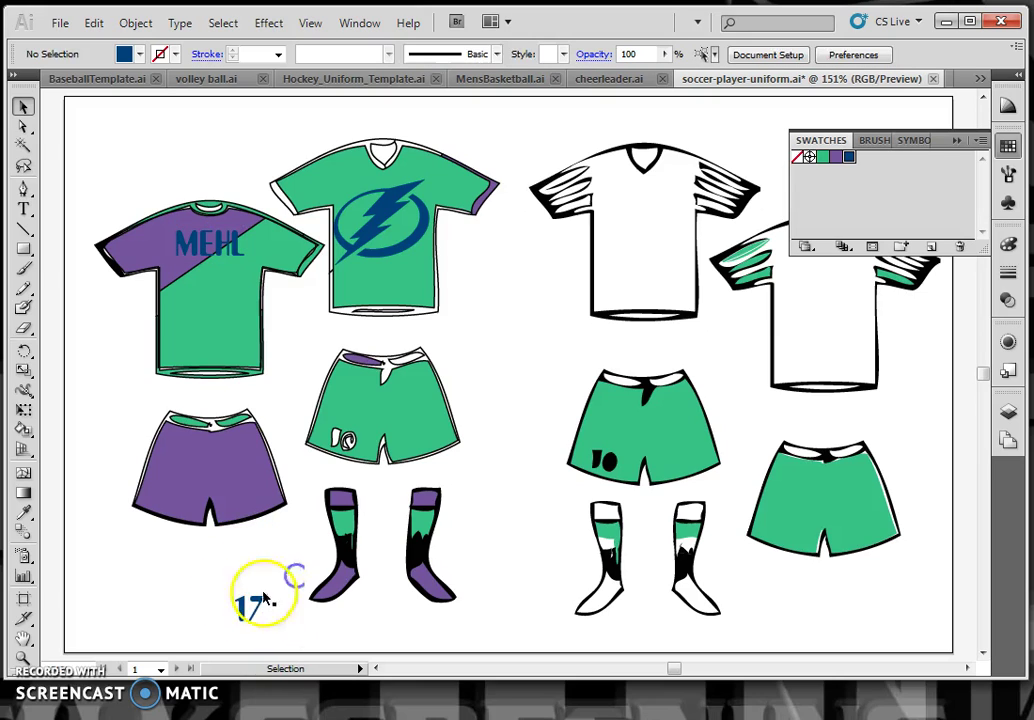
{"action": "left_click", "coordinate": [258, 610]}
{"action": "key", "text": "v"}
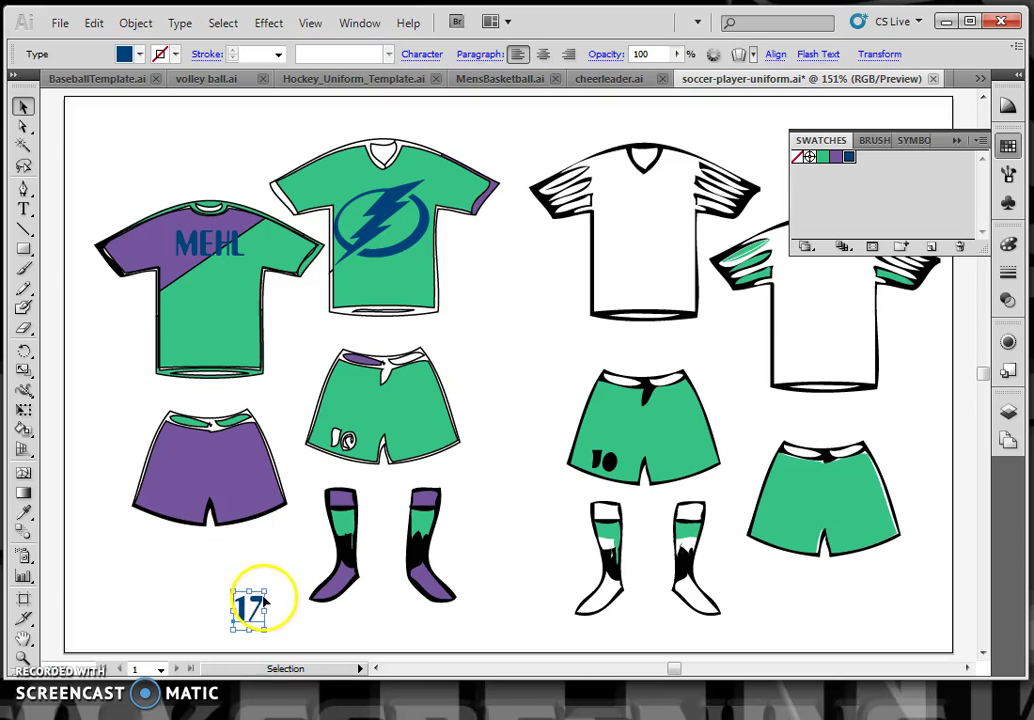
{"action": "left_click_drag", "start_coordinate": [266, 592], "coordinate": [231, 287]}
{"action": "left_click", "coordinate": [113, 138]}
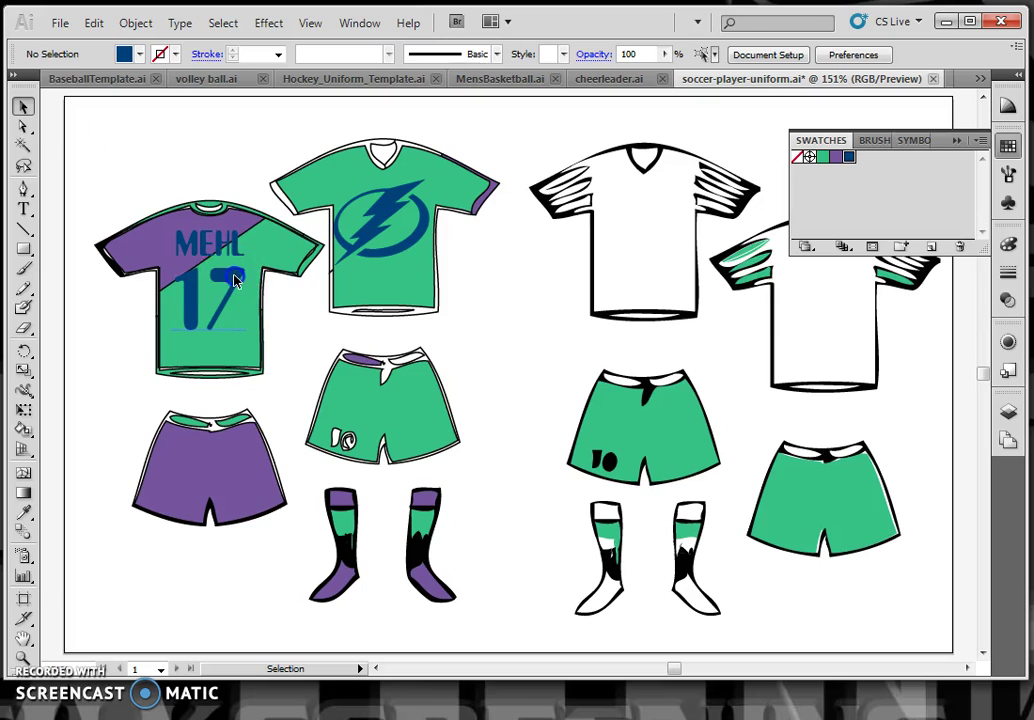
{"action": "left_click", "coordinate": [232, 252]}
{"action": "left_click", "coordinate": [232, 245], "text": "shift"}
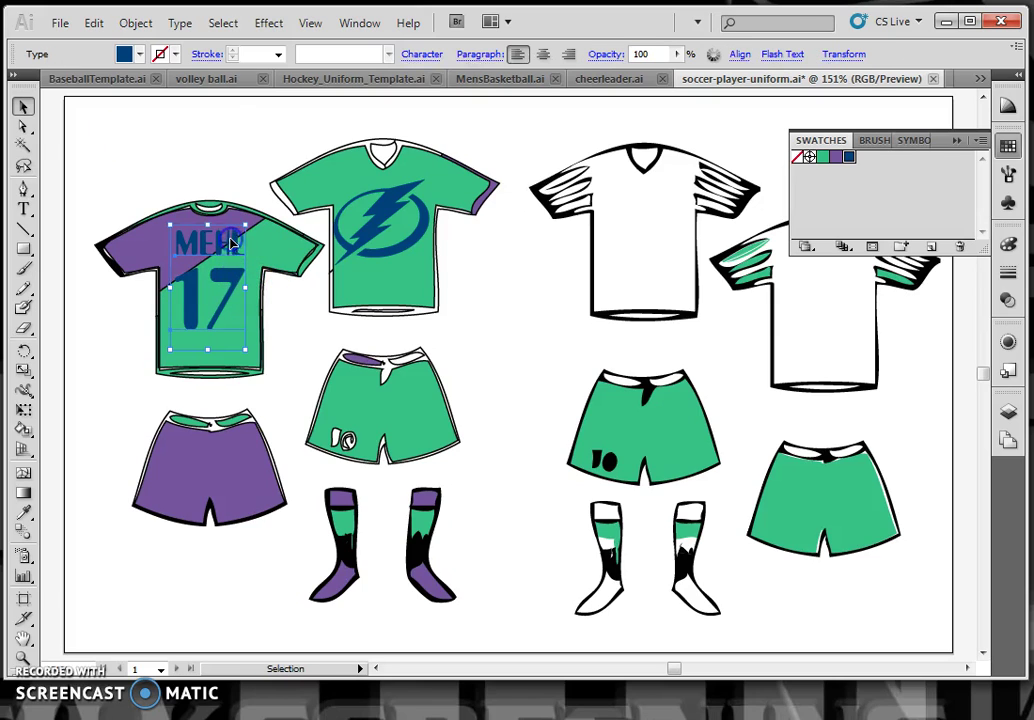
{"action": "left_click", "coordinate": [176, 55]}
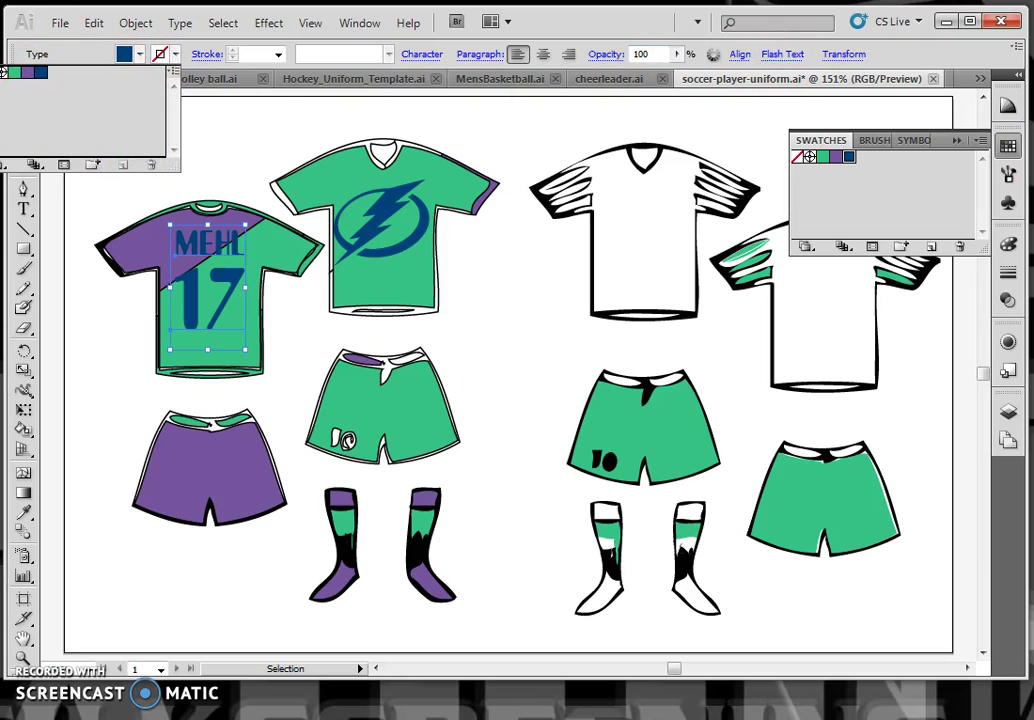
- Give MEHL and 17 a white stroke in the Color panel, keeping their dark blue fill
{"action": "left_click", "coordinate": [1008, 247]}
{"action": "left_click", "coordinate": [1010, 247]}
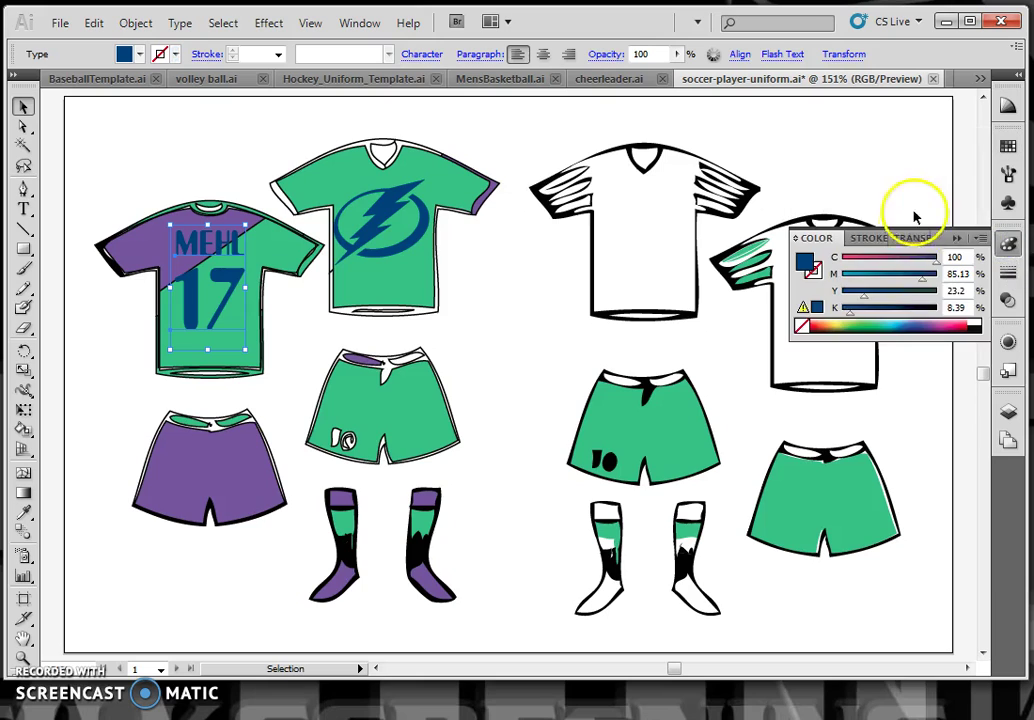
{"action": "left_click", "coordinate": [977, 321]}
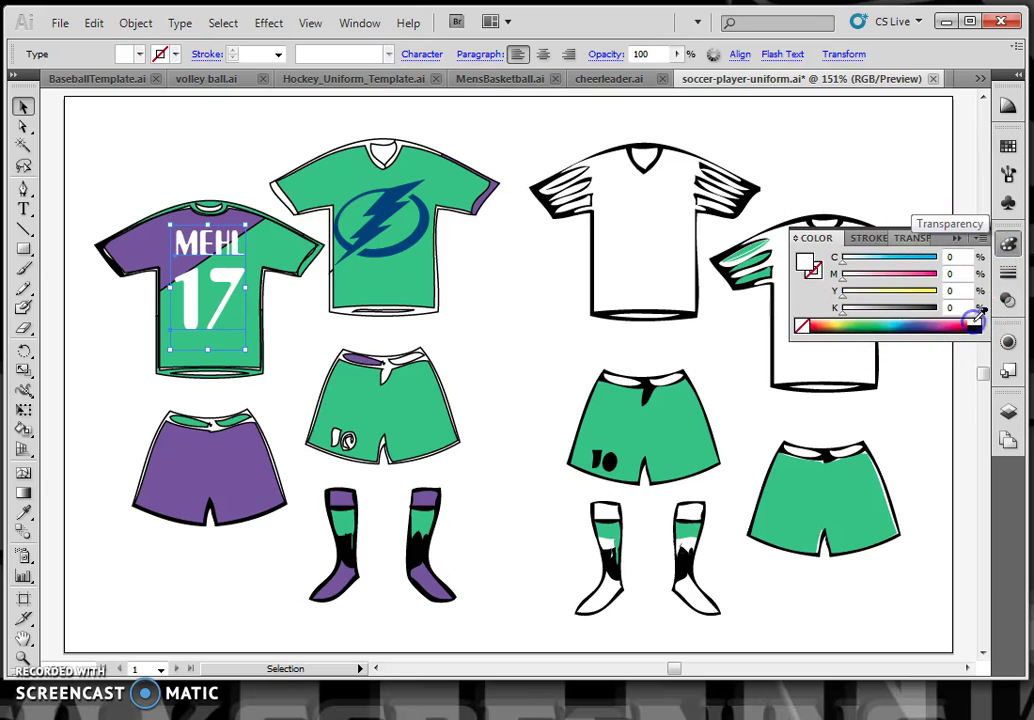
{"action": "key", "text": "ctrl+z"}
{"action": "left_click", "coordinate": [176, 56]}
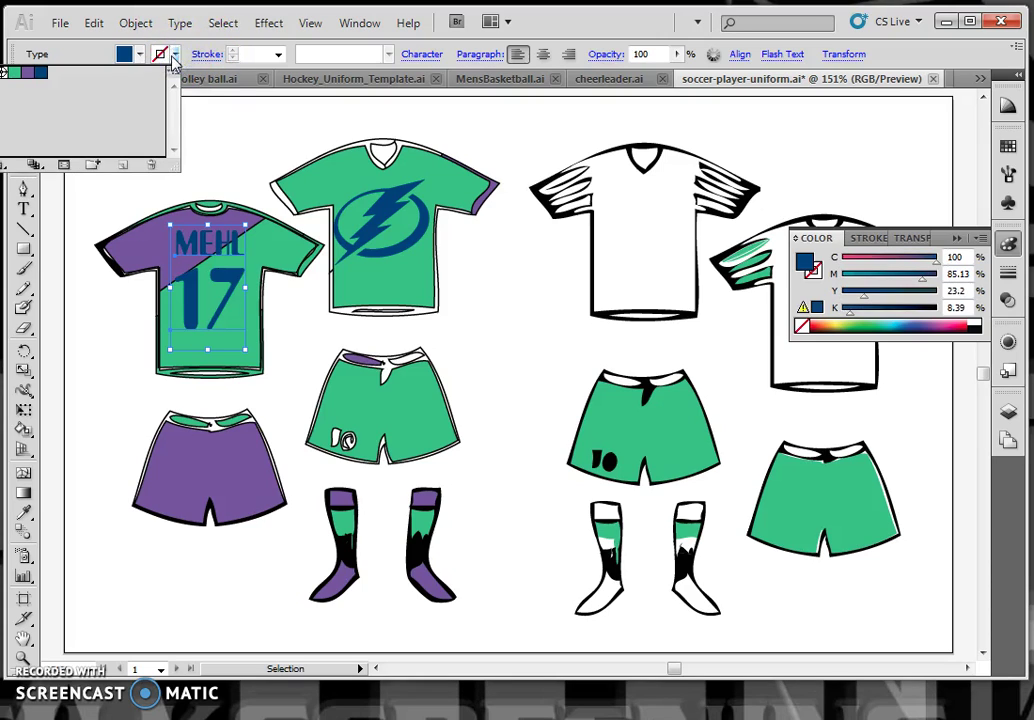
{"action": "left_click", "coordinate": [816, 271]}
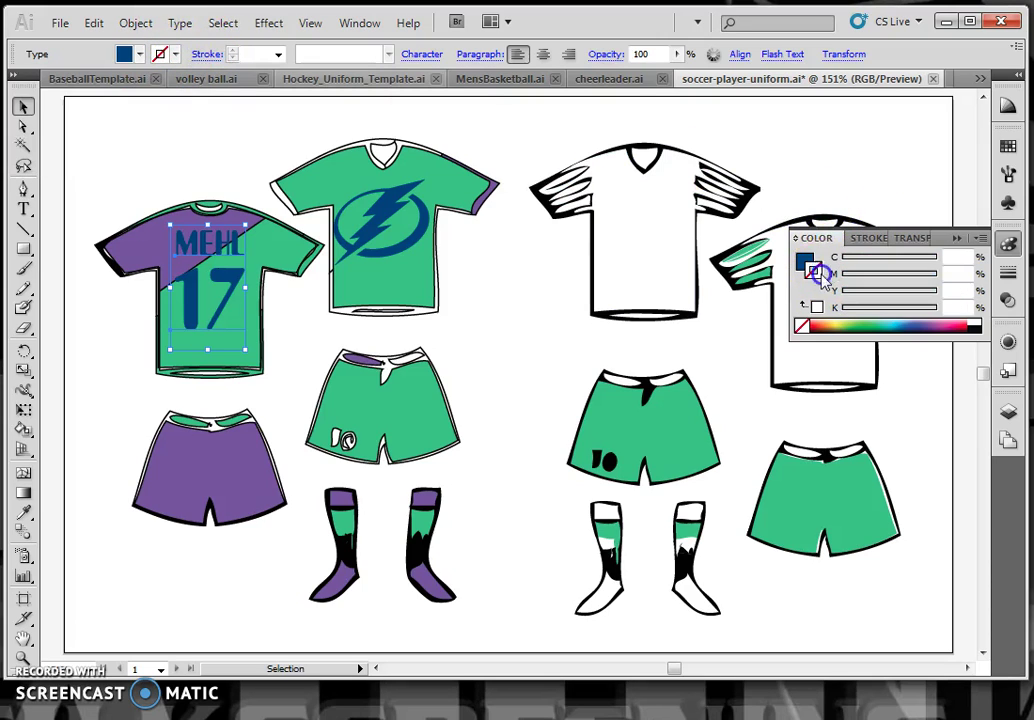
{"action": "left_click", "coordinate": [808, 264]}
{"action": "left_click", "coordinate": [815, 272]}
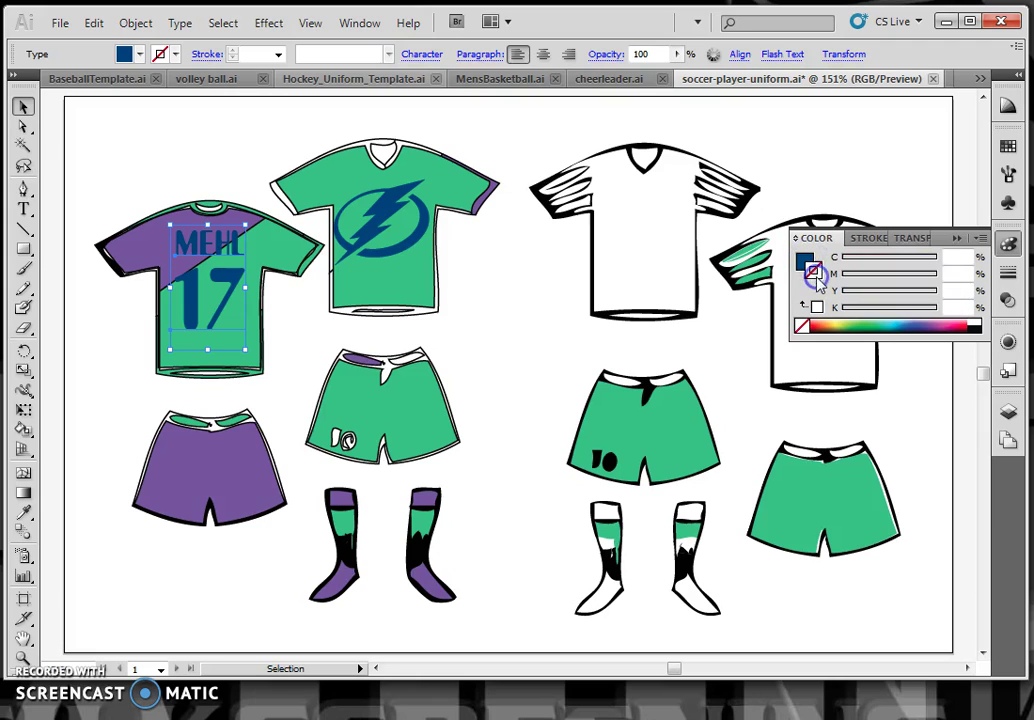
{"action": "left_click", "coordinate": [976, 325]}
- Give the lightning logo a white stroke too, then collapse the Color panel
{"action": "left_click", "coordinate": [388, 236], "text": "shift"}
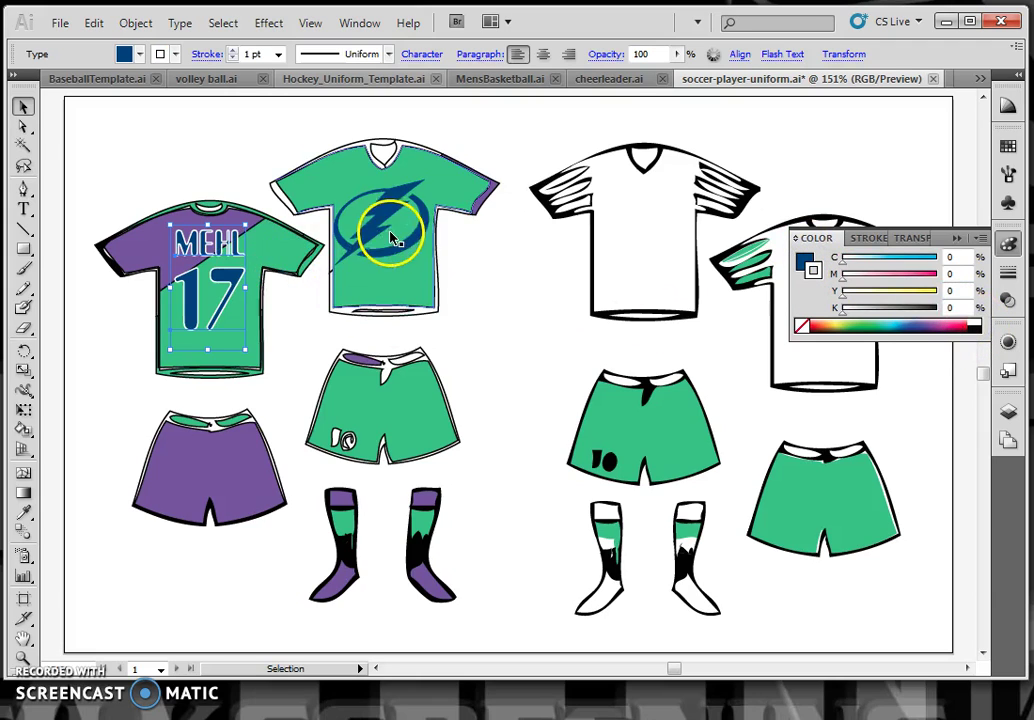
{"action": "left_click", "coordinate": [386, 230]}
{"action": "left_click", "coordinate": [834, 278]}
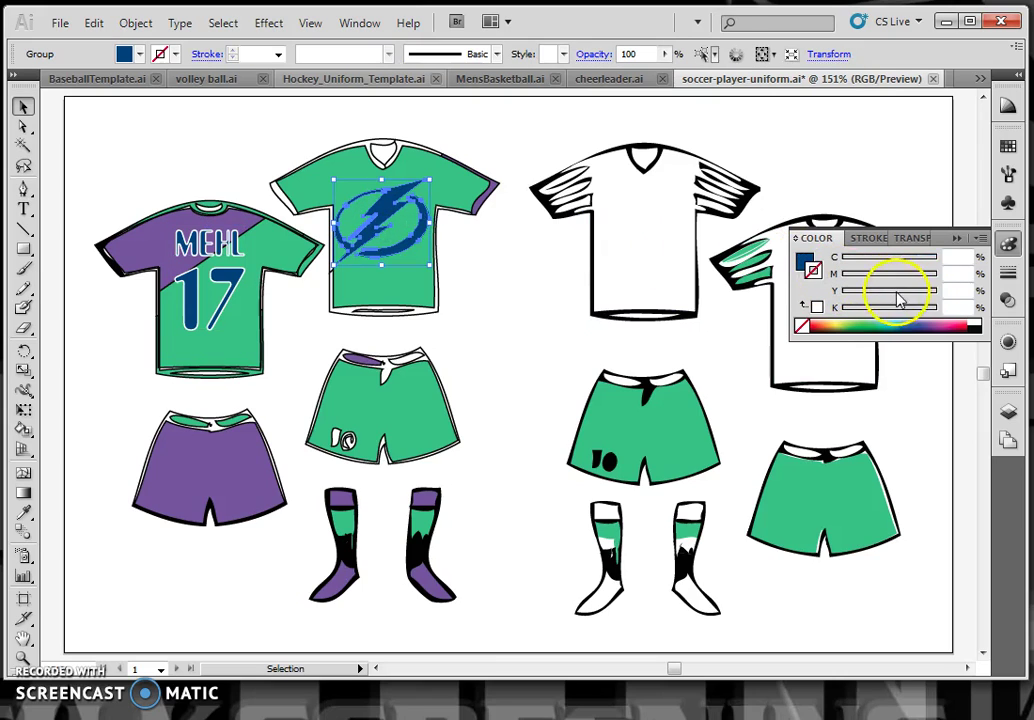
{"action": "left_click", "coordinate": [977, 318]}
{"action": "left_click", "coordinate": [254, 166]}
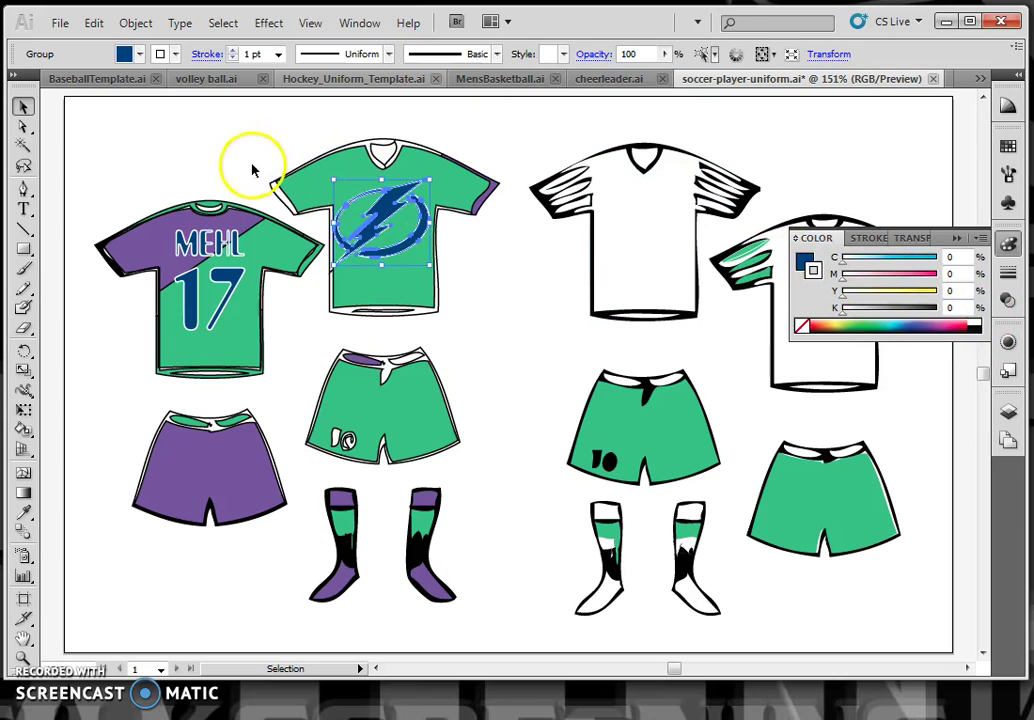
{"action": "left_click", "coordinate": [955, 235]}
{"action": "left_click", "coordinate": [390, 555]}
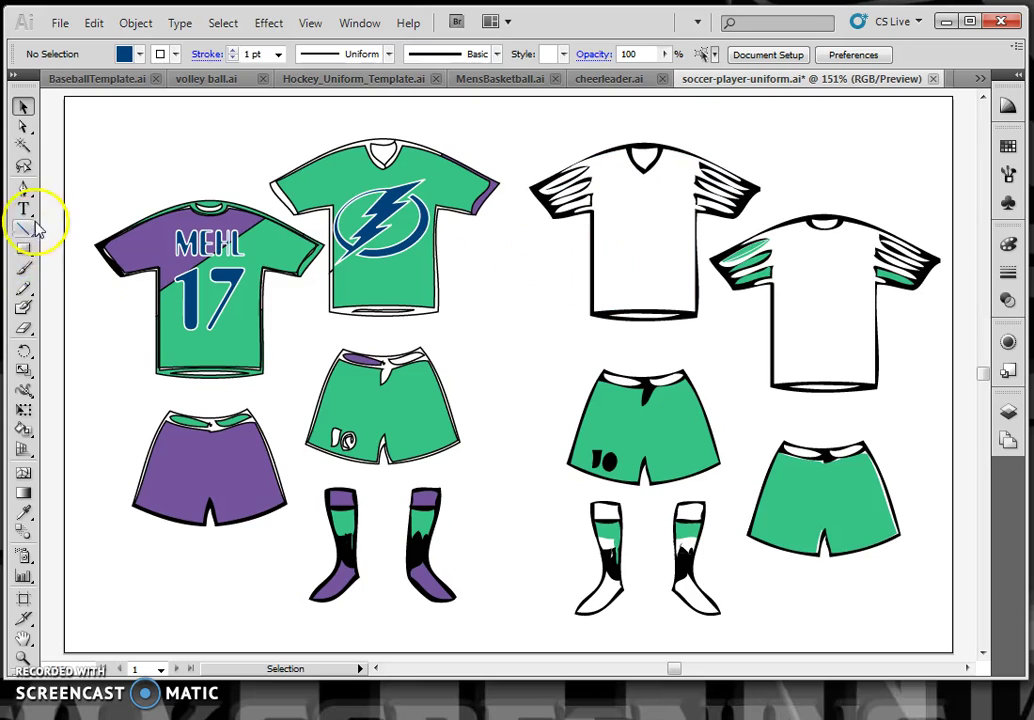
- Draw a Pencil curve across the white jersey and divide the jersey along it with Divide Objects Below
{"action": "left_click", "coordinate": [24, 288]}
{"action": "left_click_drag", "start_coordinate": [557, 305], "coordinate": [599, 270]}
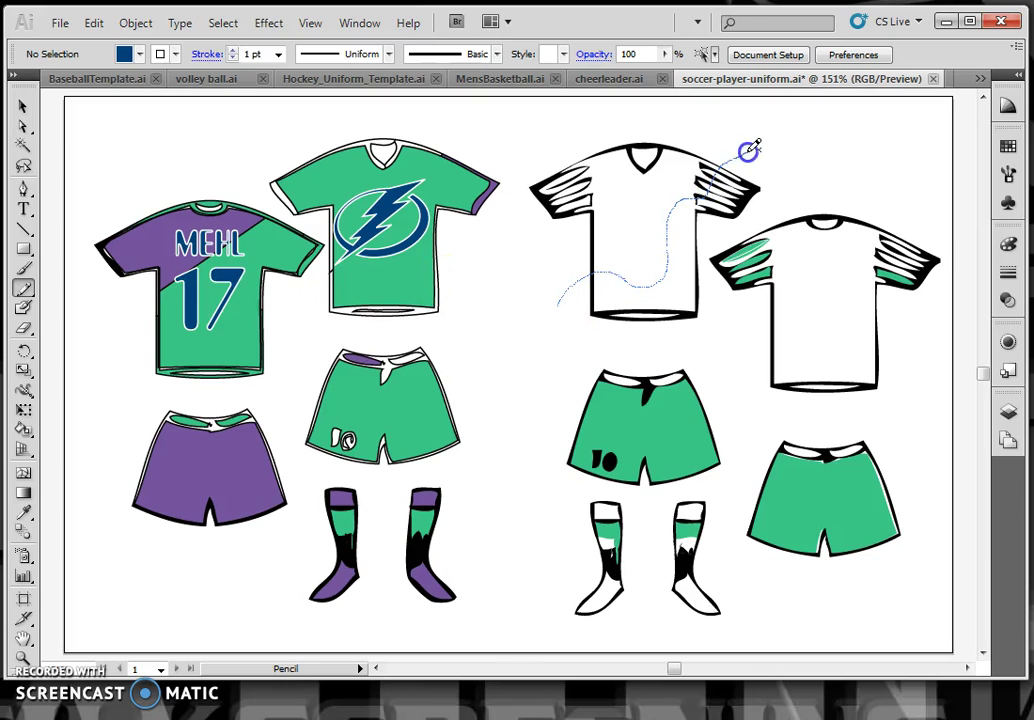
{"action": "left_click_drag", "start_coordinate": [750, 149], "coordinate": [748, 152]}
{"action": "left_click", "coordinate": [136, 23]}
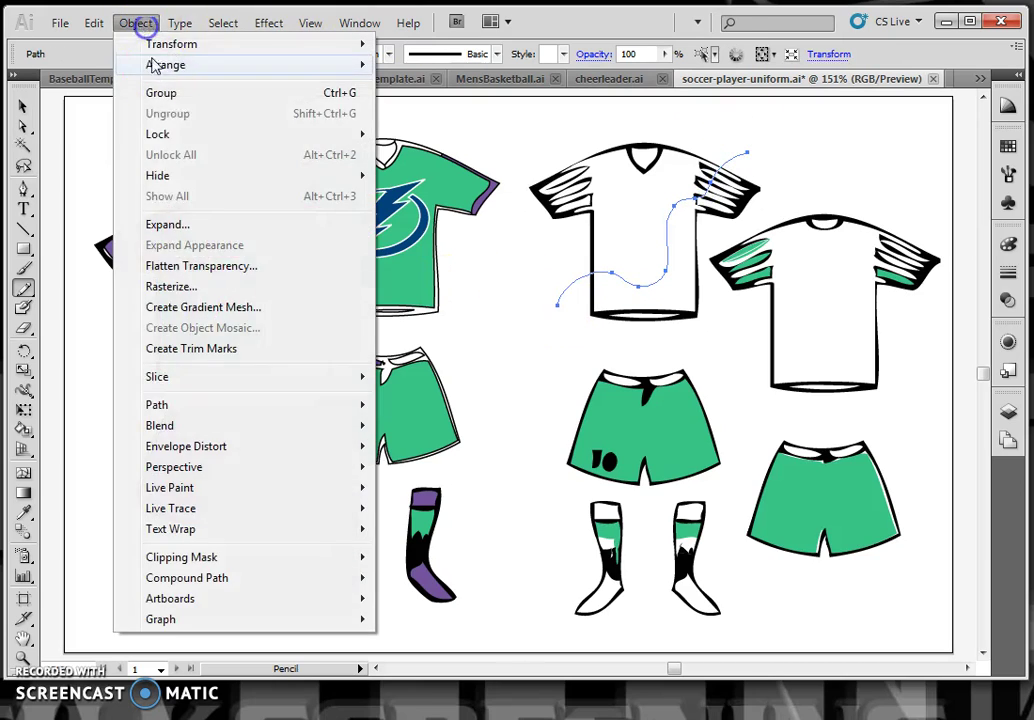
{"action": "mouse_move", "coordinate": [180, 408]}
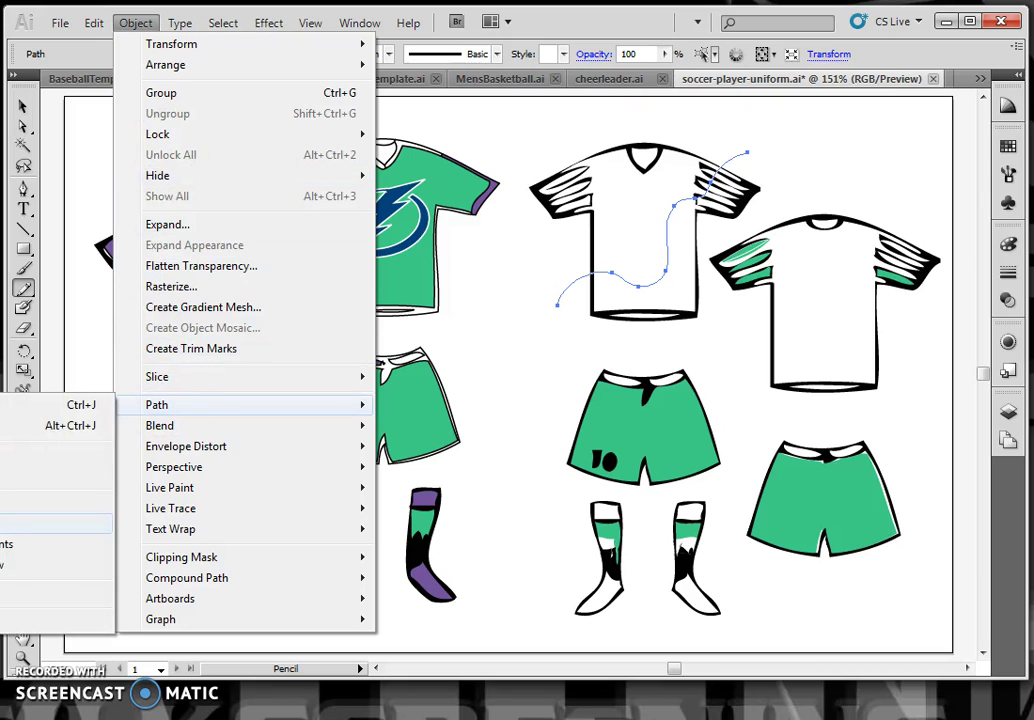
{"action": "left_click", "coordinate": [57, 565]}
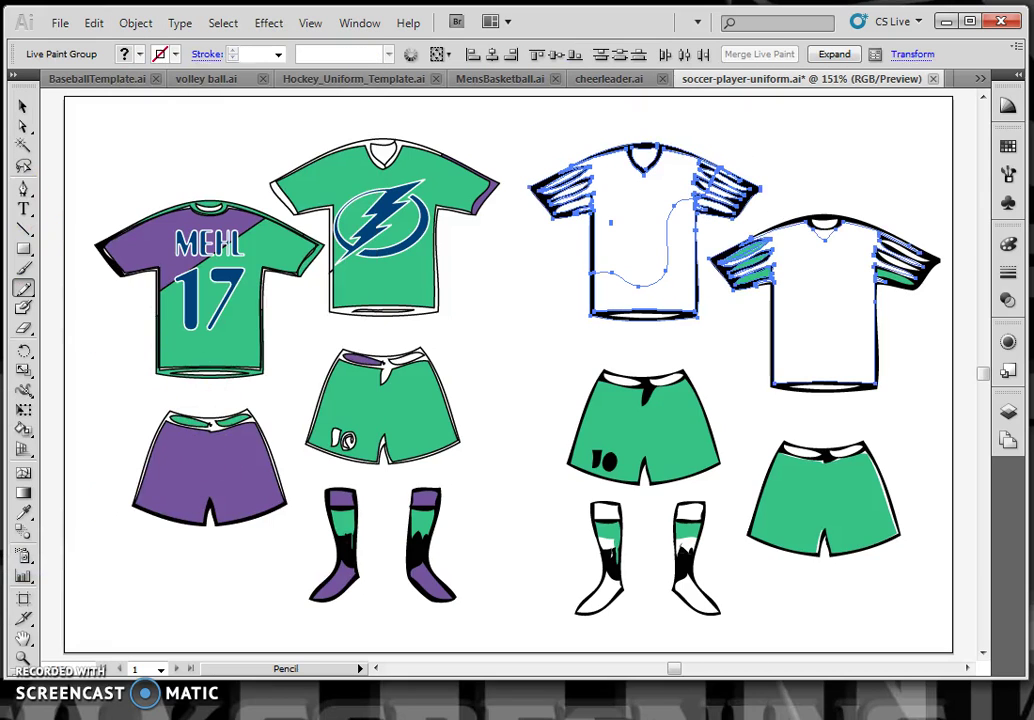
- Select the white jersey and Live Paint its lower region green
{"action": "left_click", "coordinate": [22, 112]}
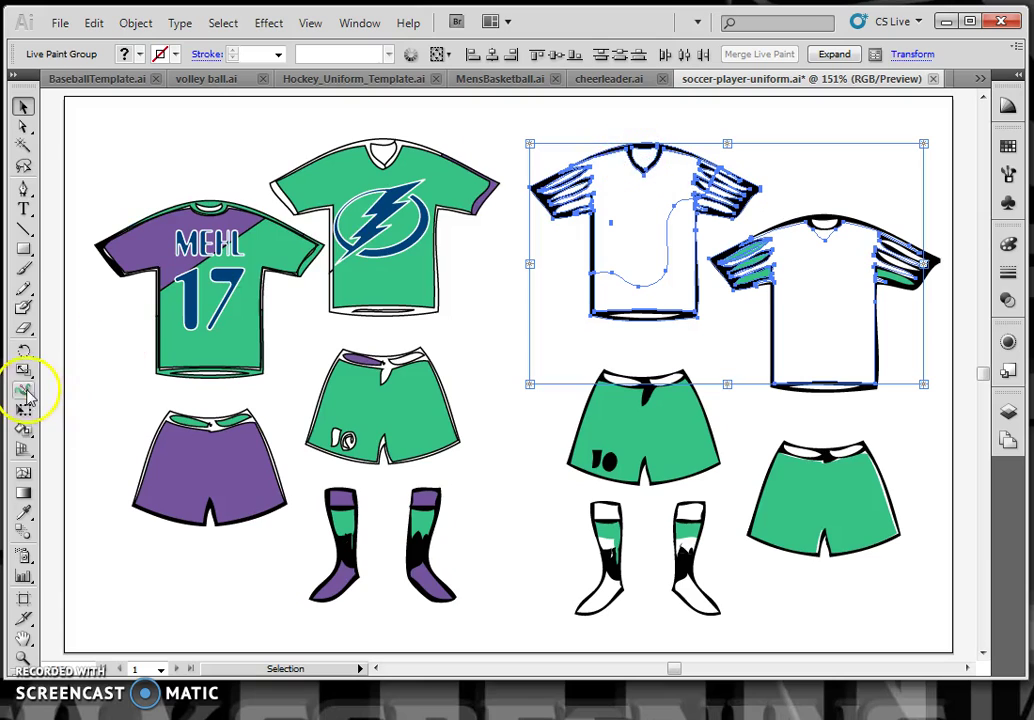
{"action": "left_click", "coordinate": [24, 428]}
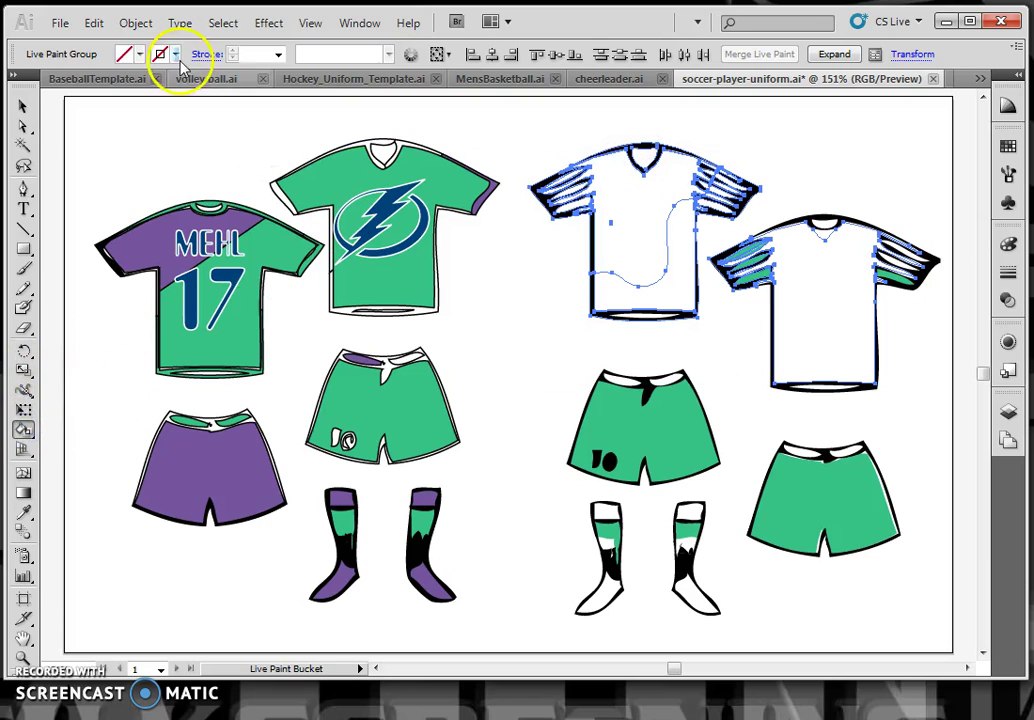
{"action": "left_click", "coordinate": [126, 56]}
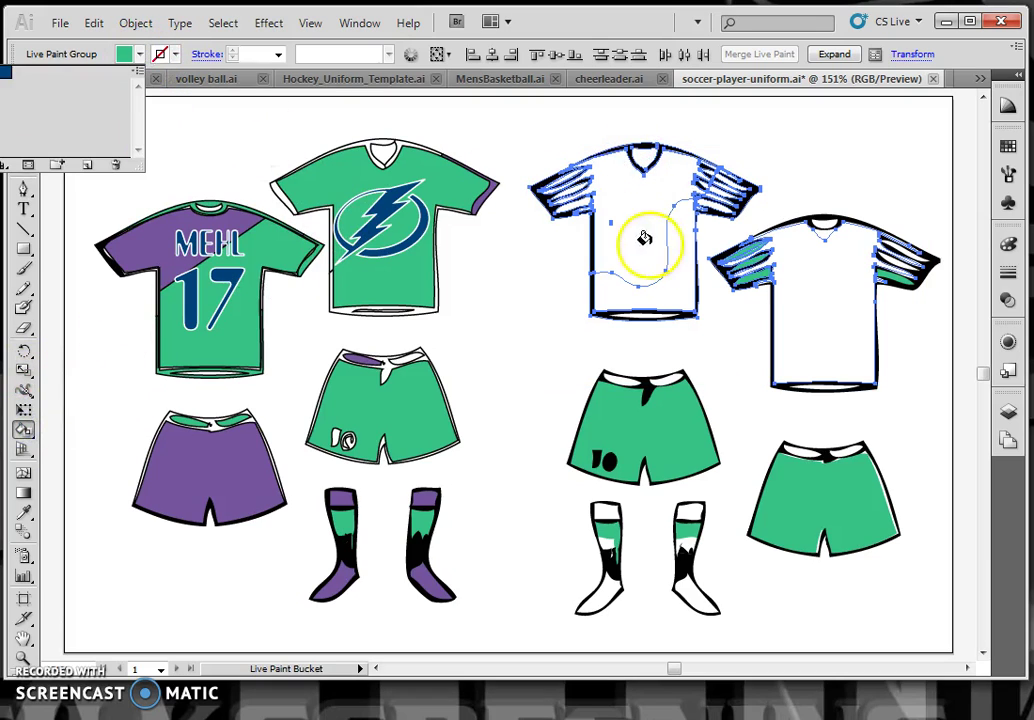
{"action": "left_click", "coordinate": [670, 278]}
{"action": "left_click", "coordinate": [676, 275]}
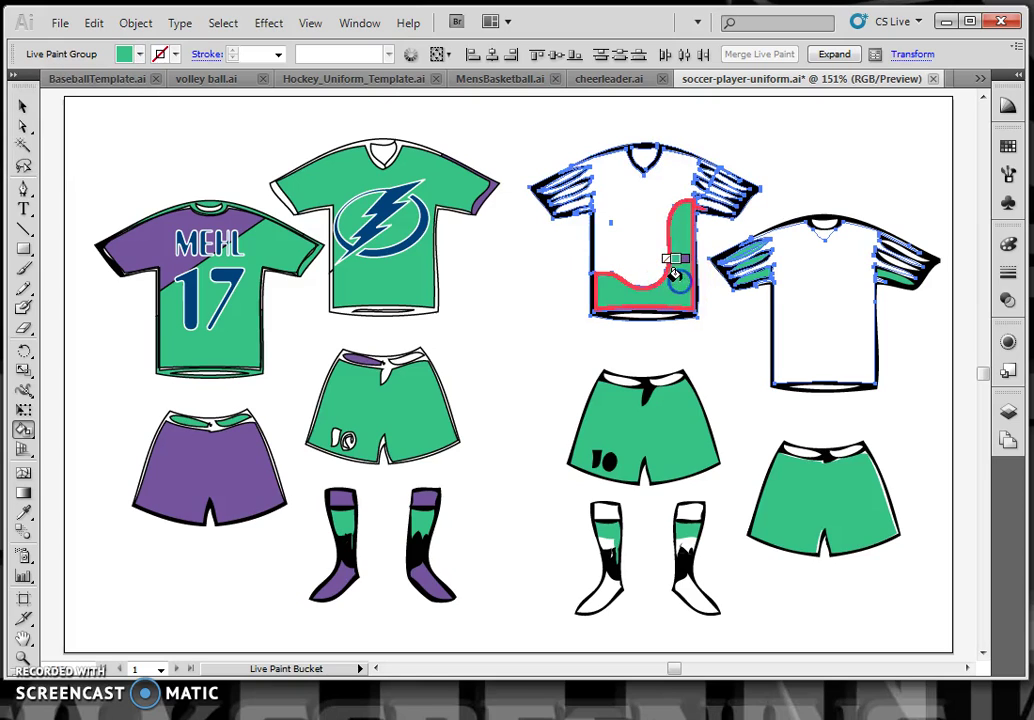
- Live Paint the jersey's upper region purple
{"action": "left_click", "coordinate": [140, 55]}
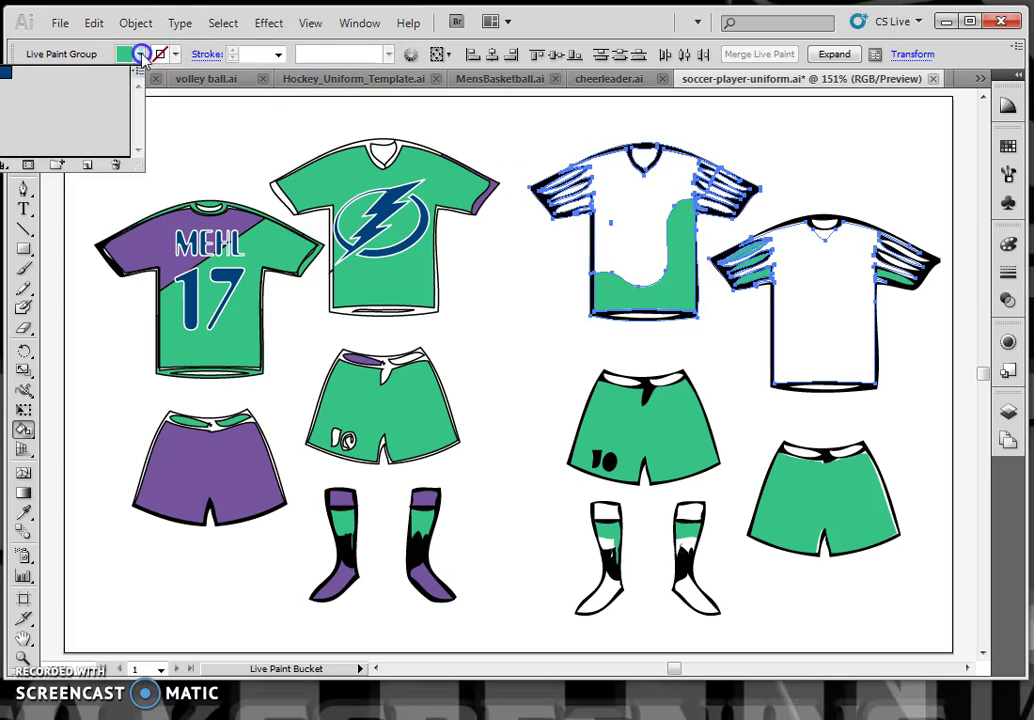
{"action": "left_click", "coordinate": [50, 105]}
{"action": "left_click", "coordinate": [628, 231]}
{"action": "left_click", "coordinate": [650, 230]}
{"action": "left_click", "coordinate": [948, 259]}
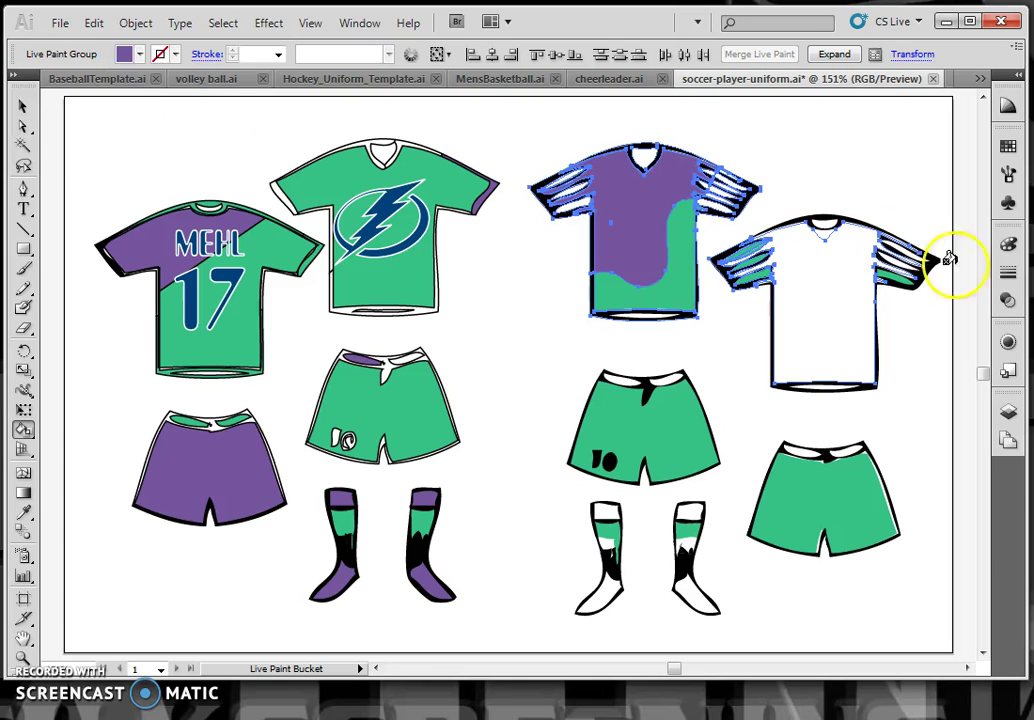